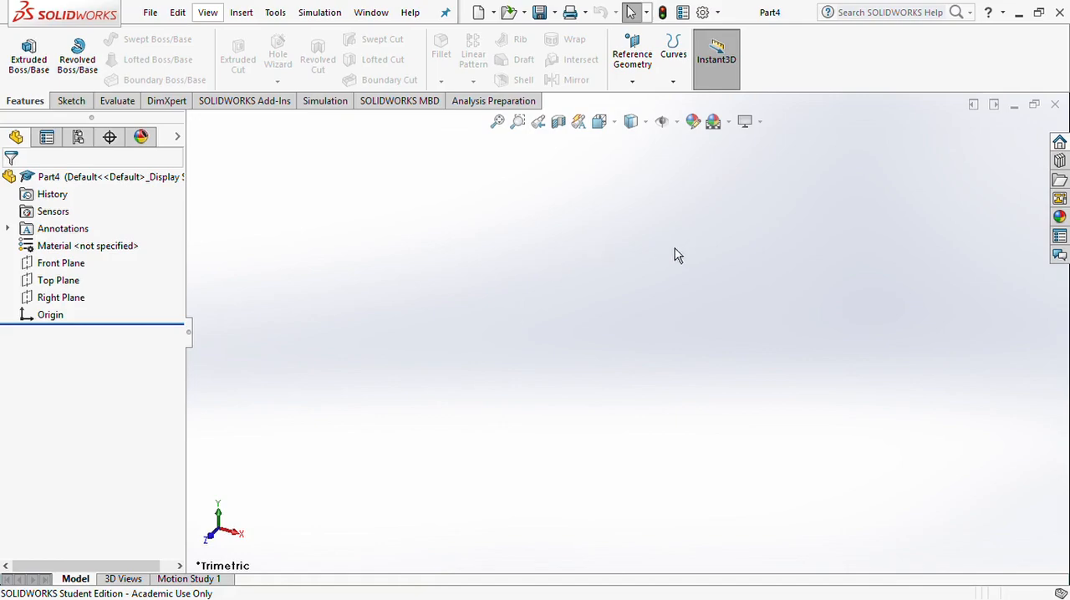
Start a sketch on the Front Plane and draw a vertical centerline about 192 mm long through the origin
left_click(53, 322)
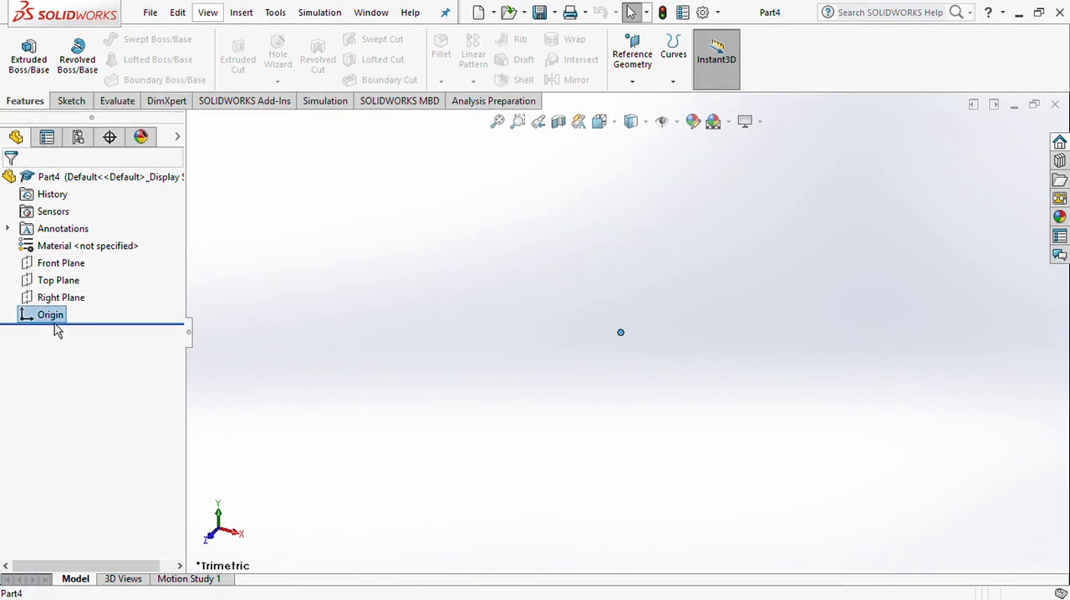
key("ctrl+8")
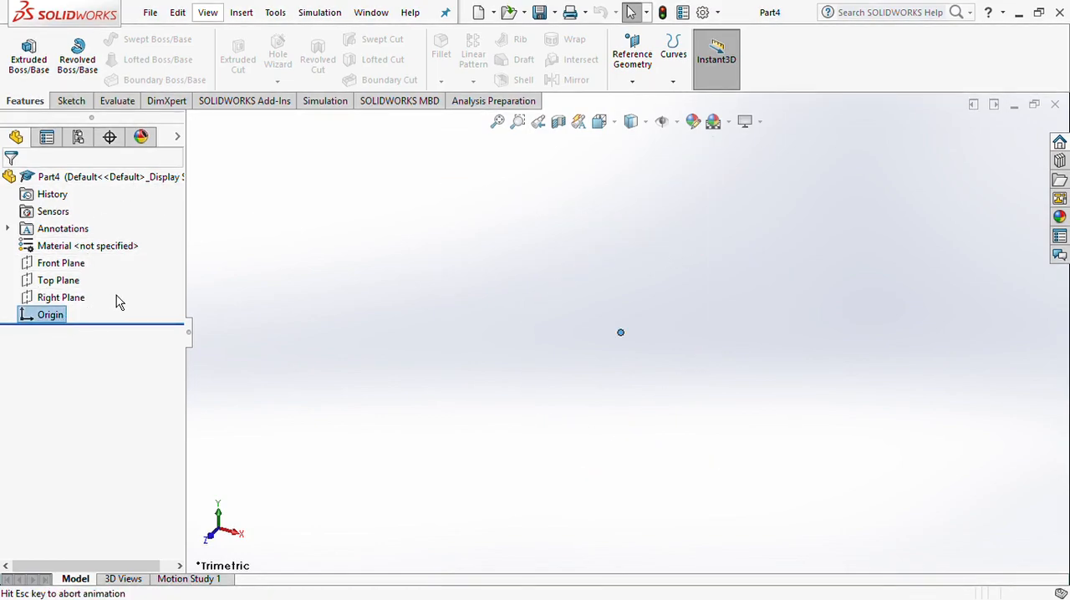
left_click(66, 271)
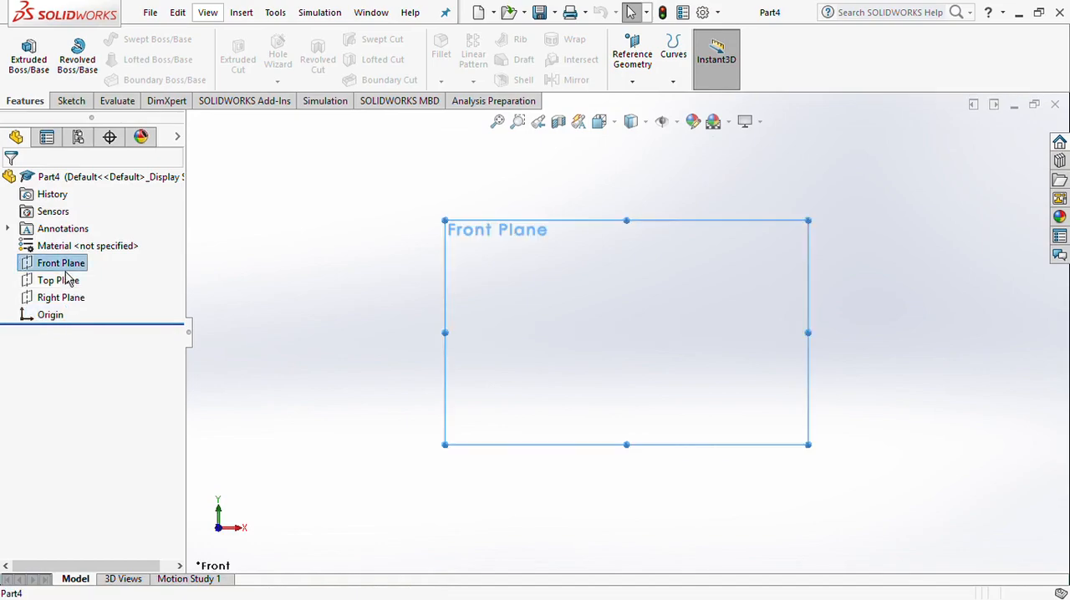
left_click(81, 104)
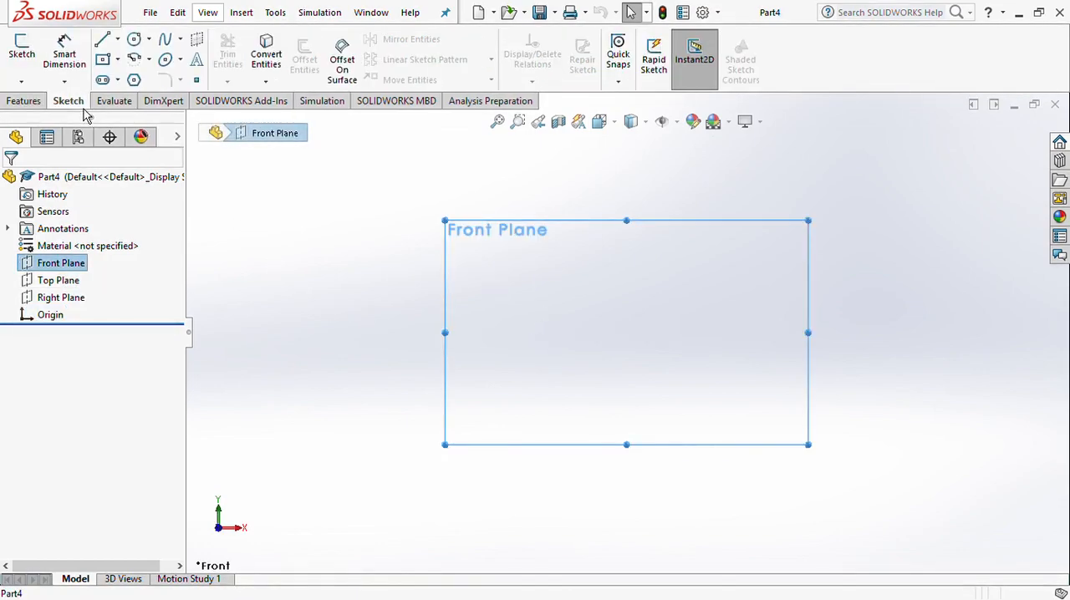
left_click(102, 39)
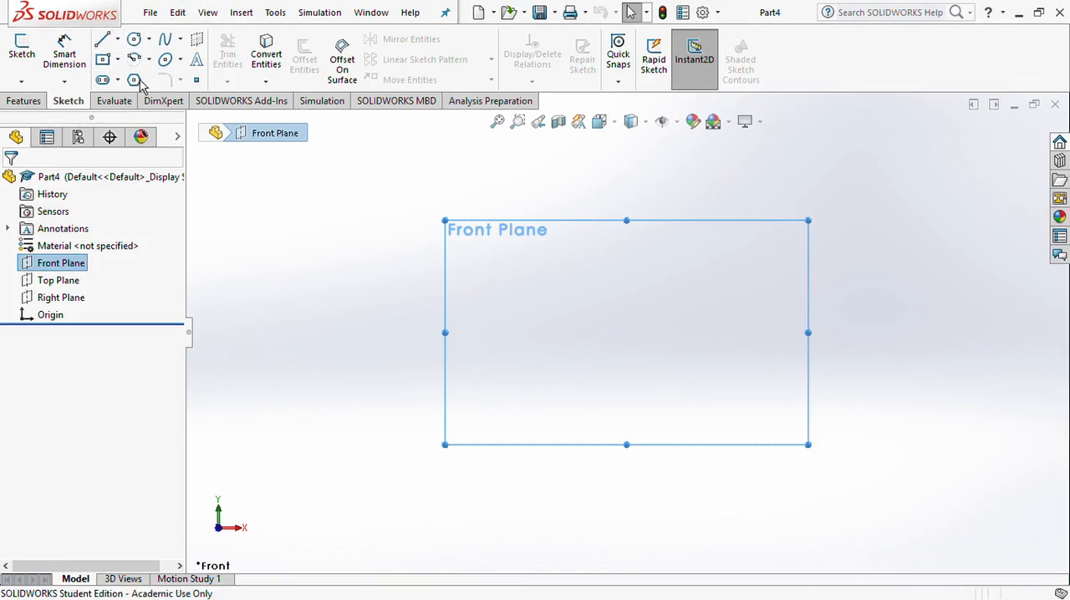
left_click(627, 141)
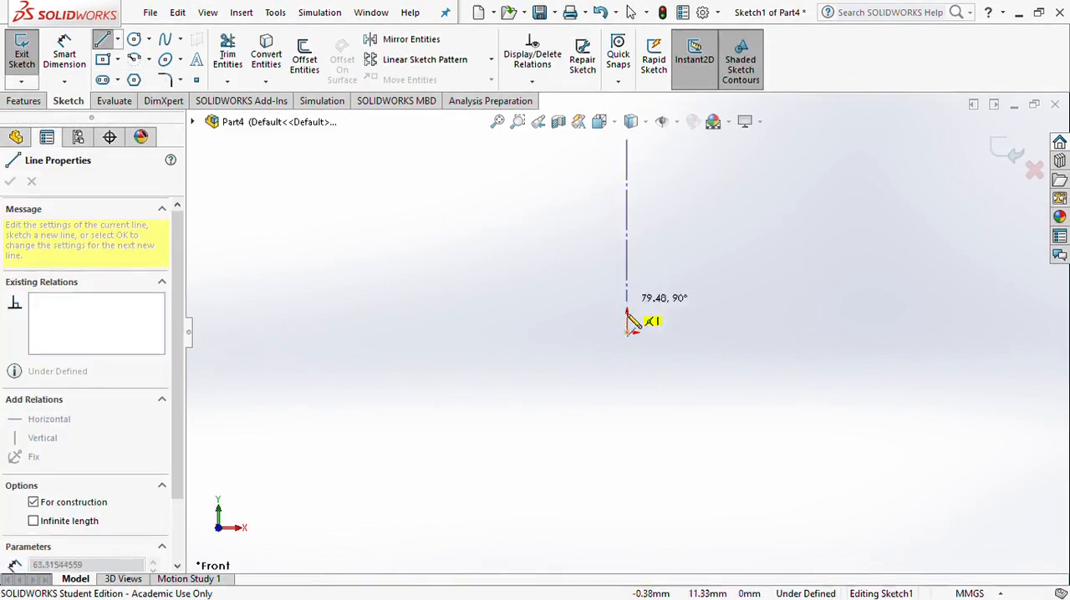
left_click(627, 532)
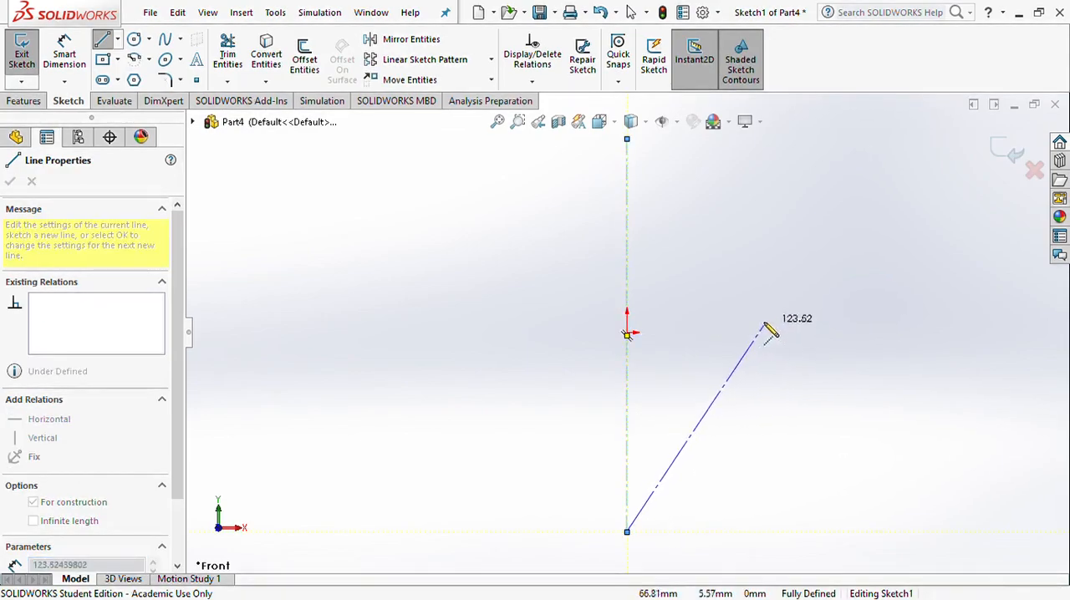
key("Escape")
Draw a horizontal centerline about 313 mm long through the origin
left_click(117, 39)
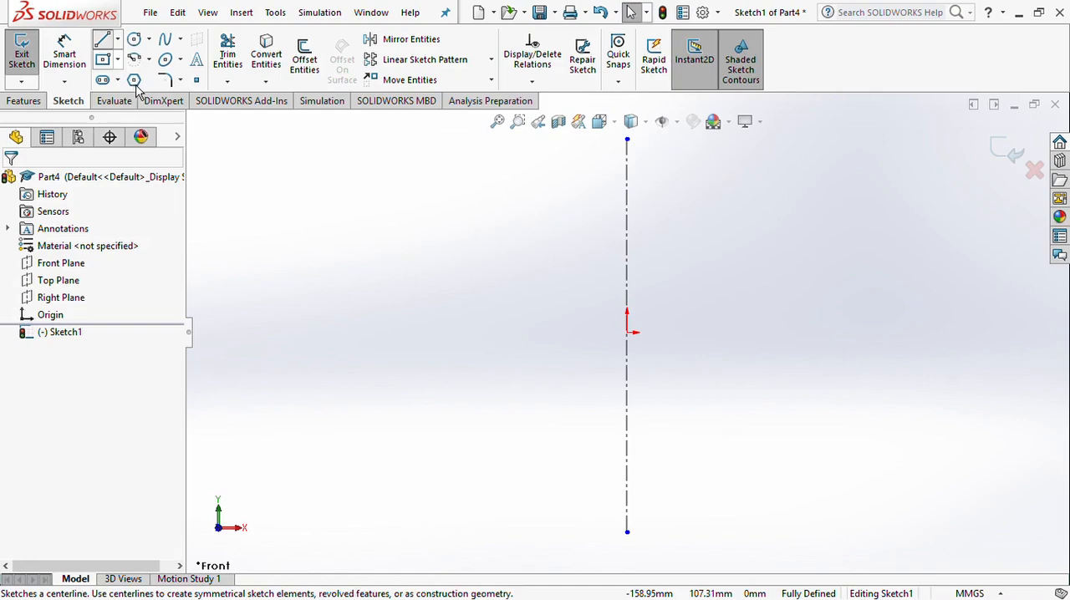
left_click(136, 80)
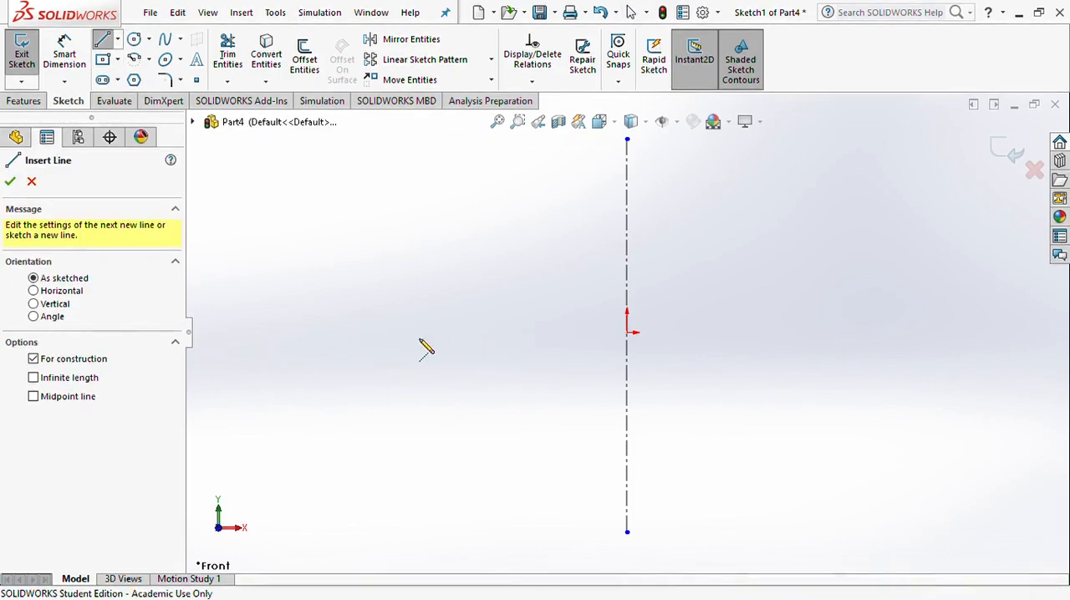
left_click(346, 333)
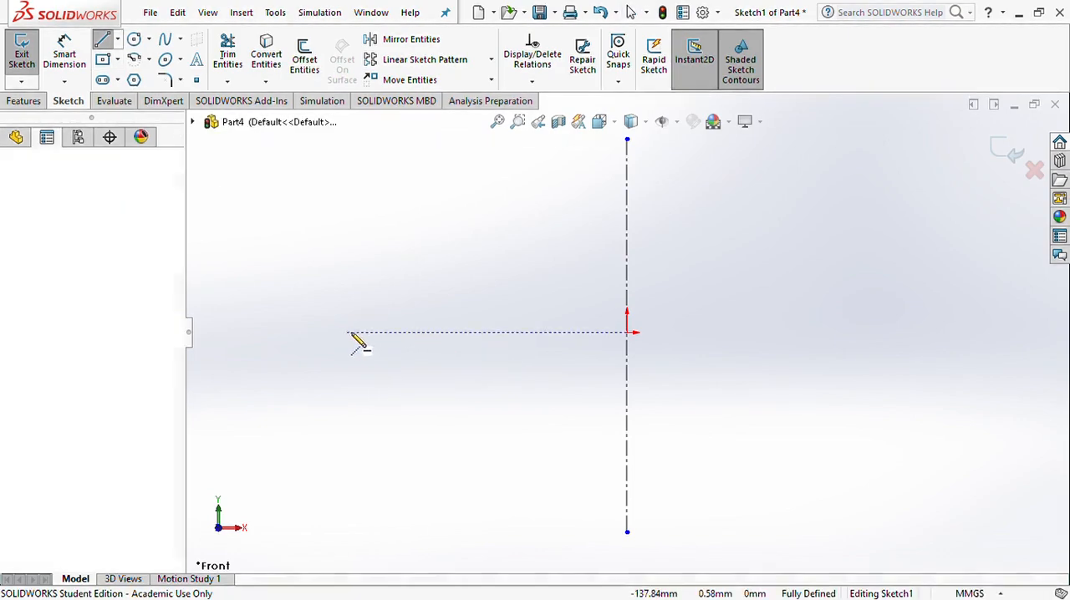
left_click(986, 332)
key("Escape")
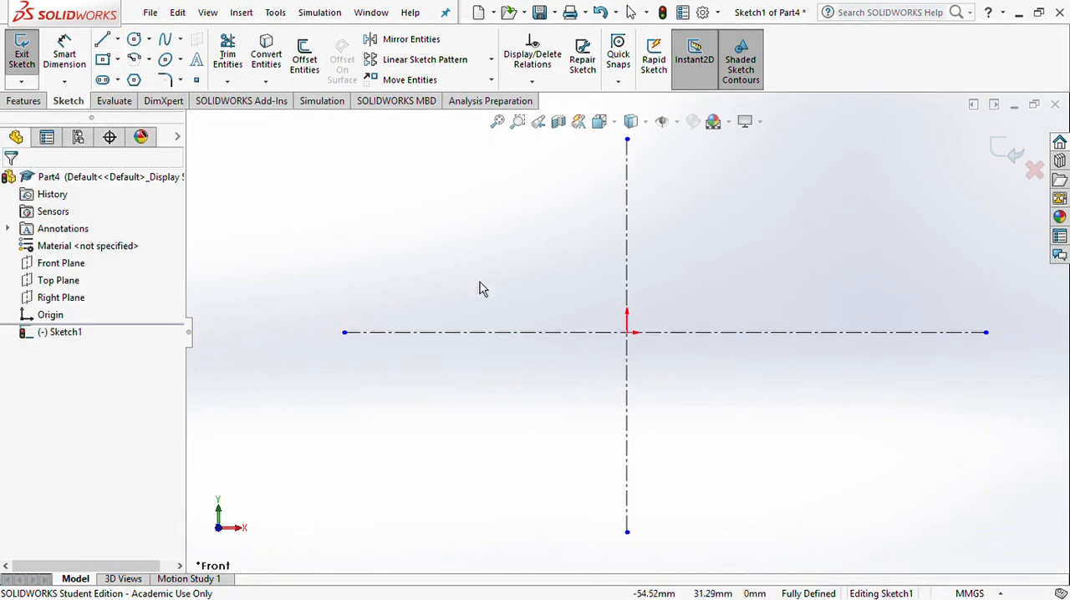
Sketch a stepped four-line profile from the horizontal to the vertical centerline, with a flange about 61 mm wide and 25 mm high
left_click(102, 40)
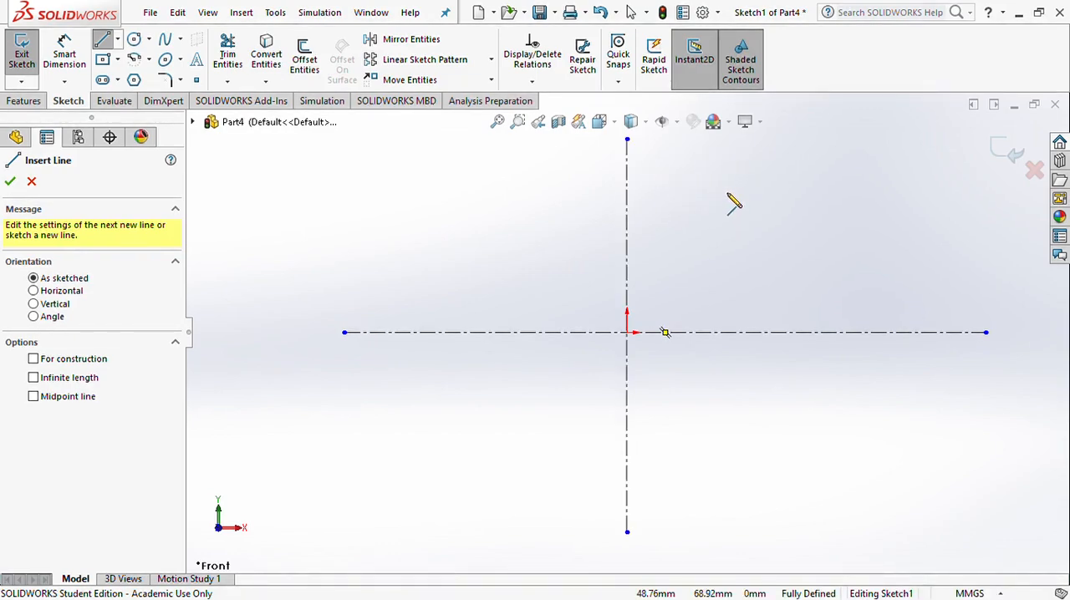
left_click(677, 332)
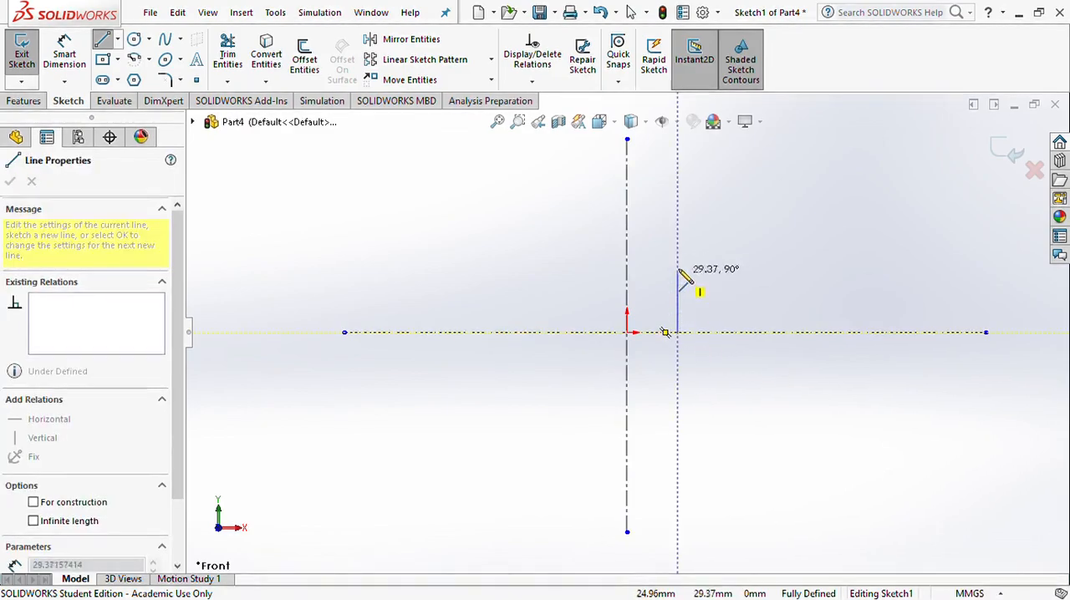
left_click(677, 219)
left_click(751, 219)
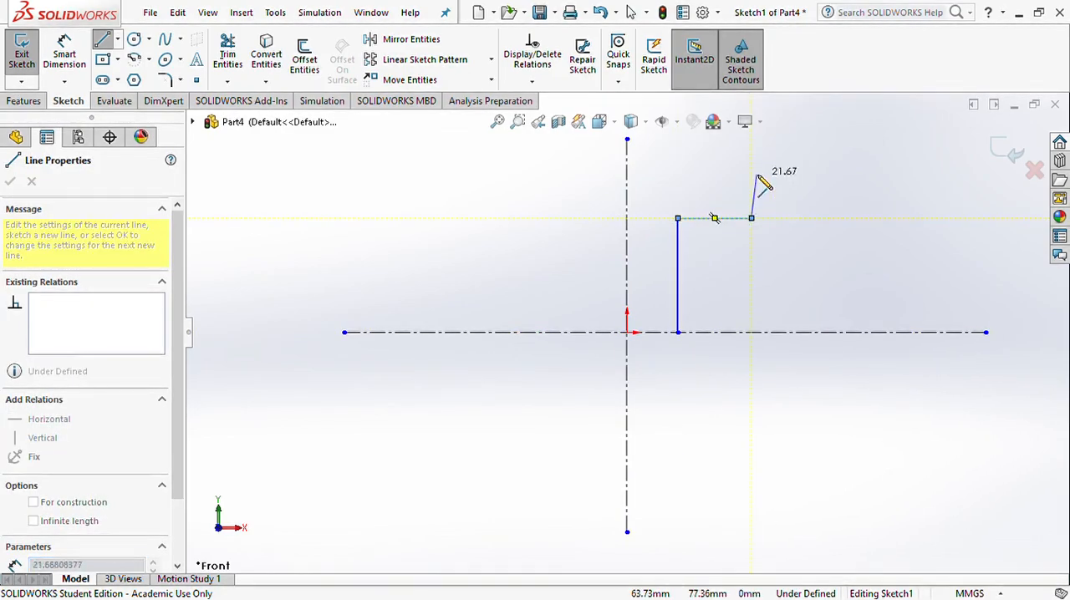
left_click(751, 167)
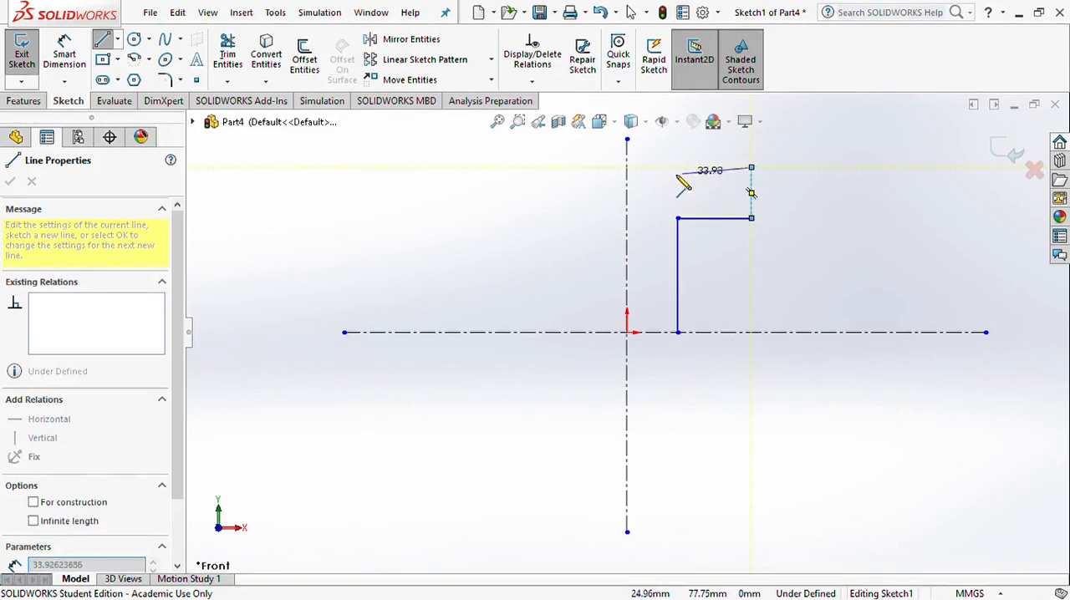
left_click(628, 167)
key("Escape")
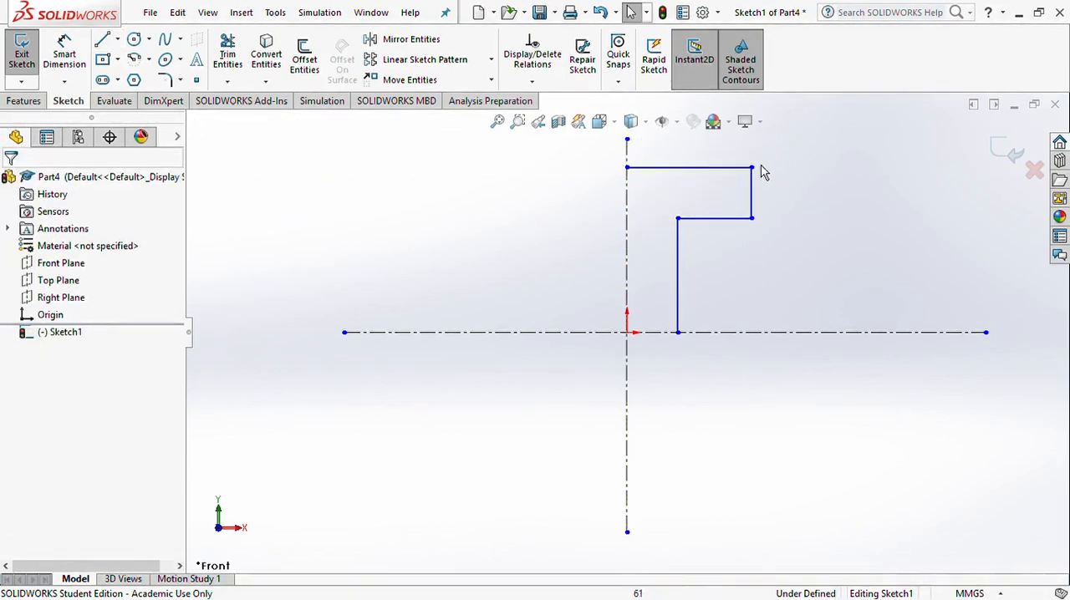
Dimension the flange's short vertical edge to 5 mm and its upper horizontal edge to 30 mm
left_click(64, 55)
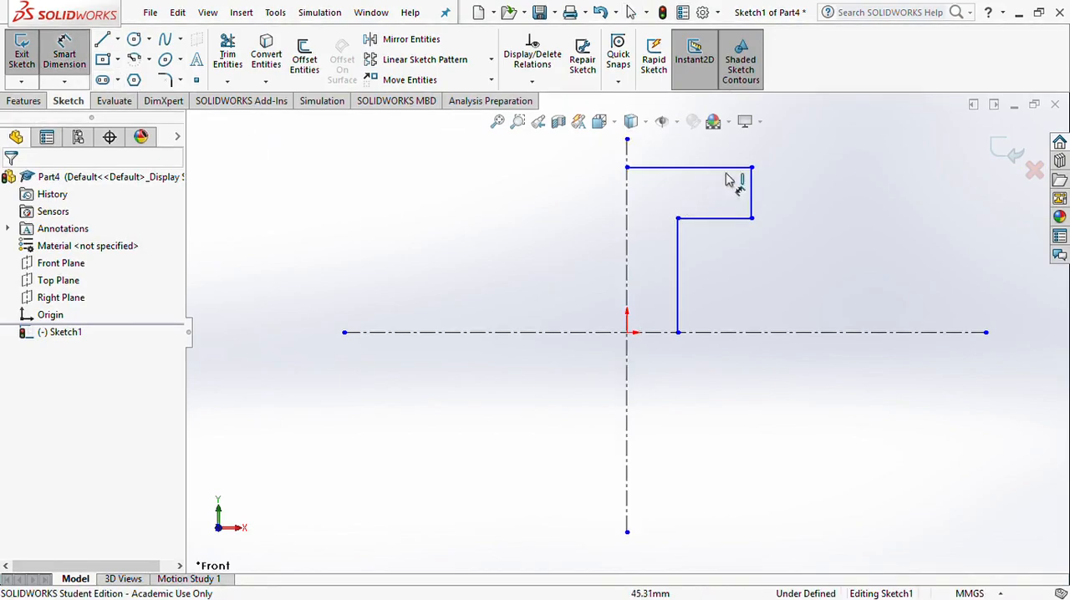
left_click(756, 194)
left_click(909, 203)
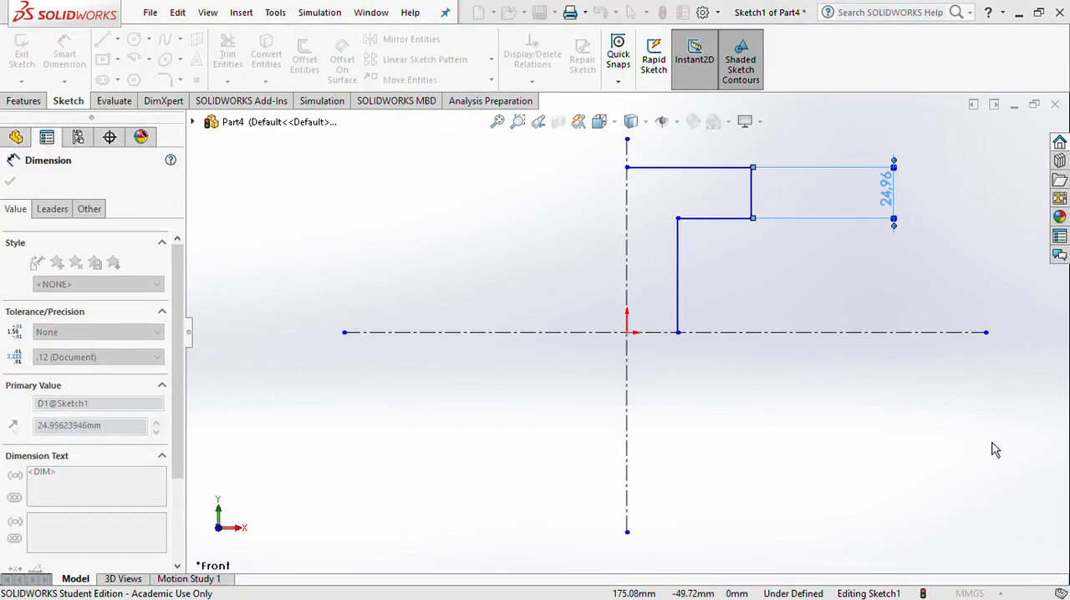
type("5")
key("Return")
left_click(678, 167)
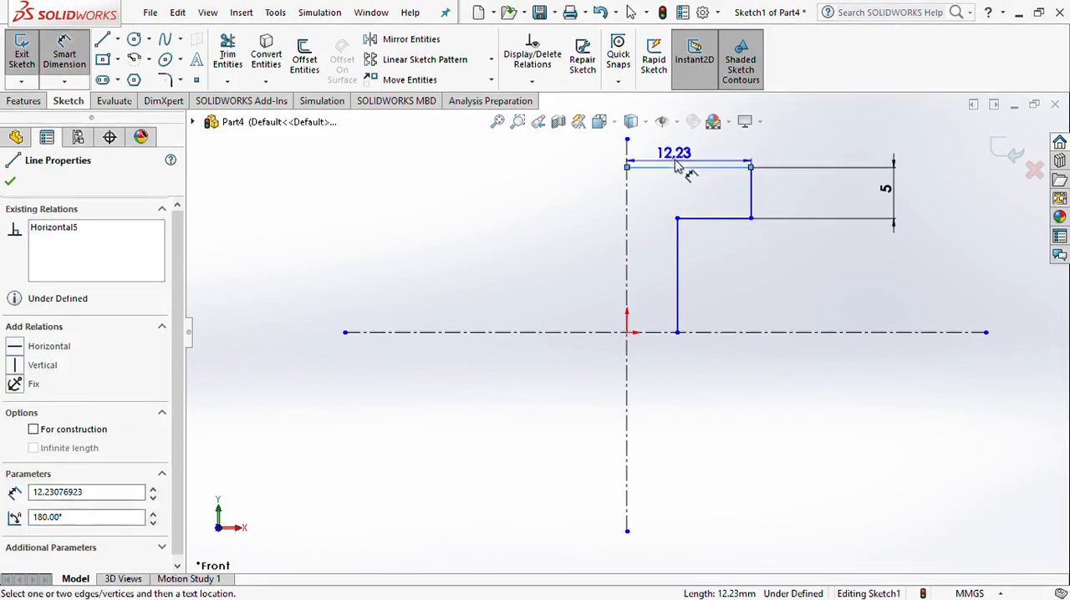
left_click(690, 158)
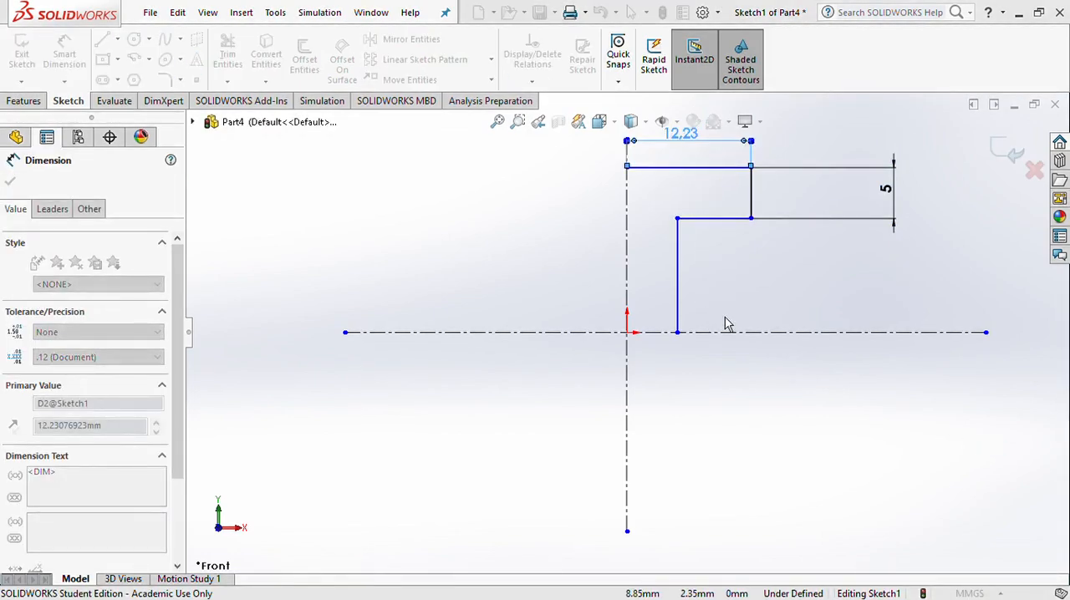
type("30")
key("Return")
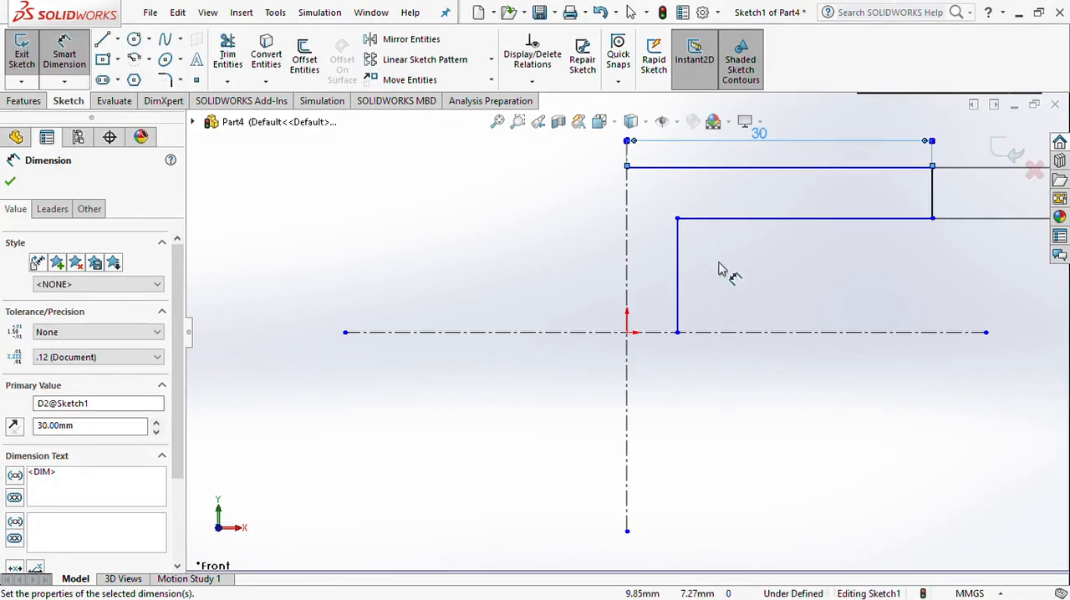
Dimension the long vertical web line between the horizontal centerline and the flange to 45 mm
left_click(679, 280)
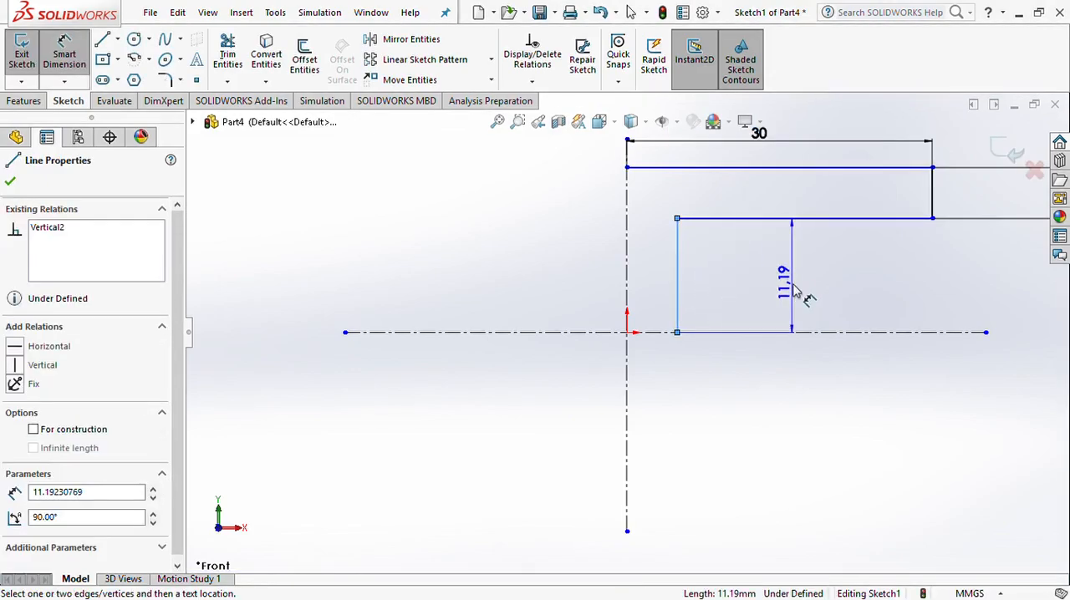
left_click(798, 294)
type("45")
key("Return")
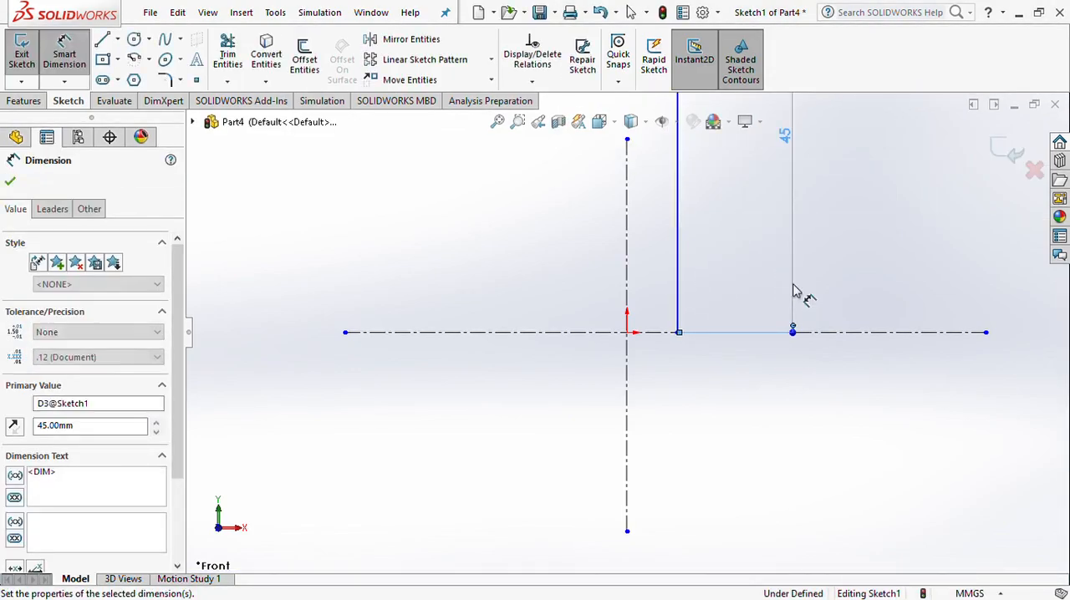
Dimension the web line's distance from the vertical centerline and set it to 2.5 mm
scroll(772, 194, "up", 8)
scroll(673, 235, "down", 1)
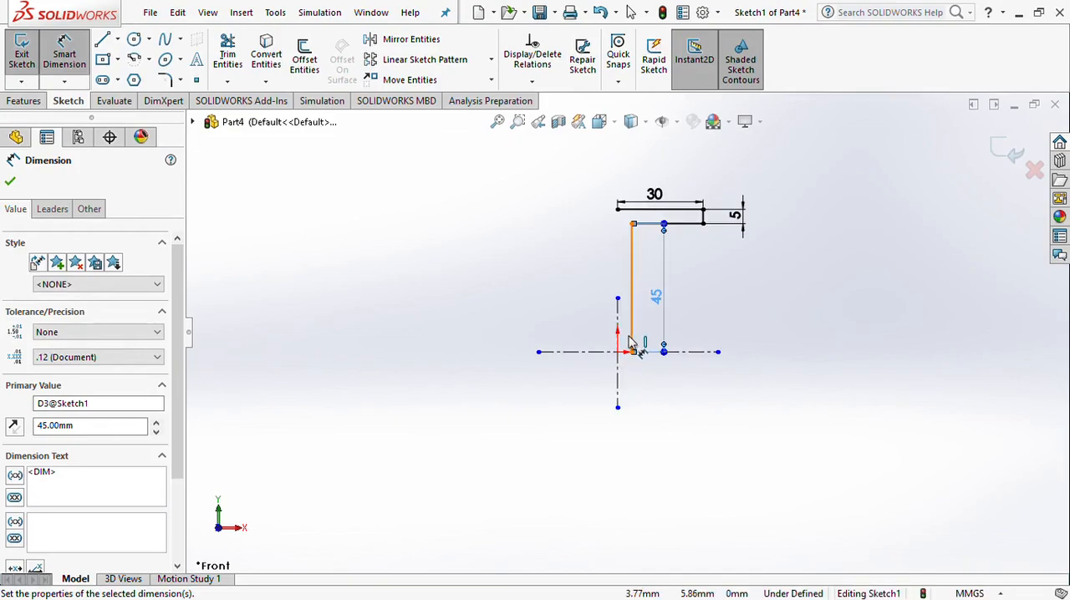
left_click(632, 292)
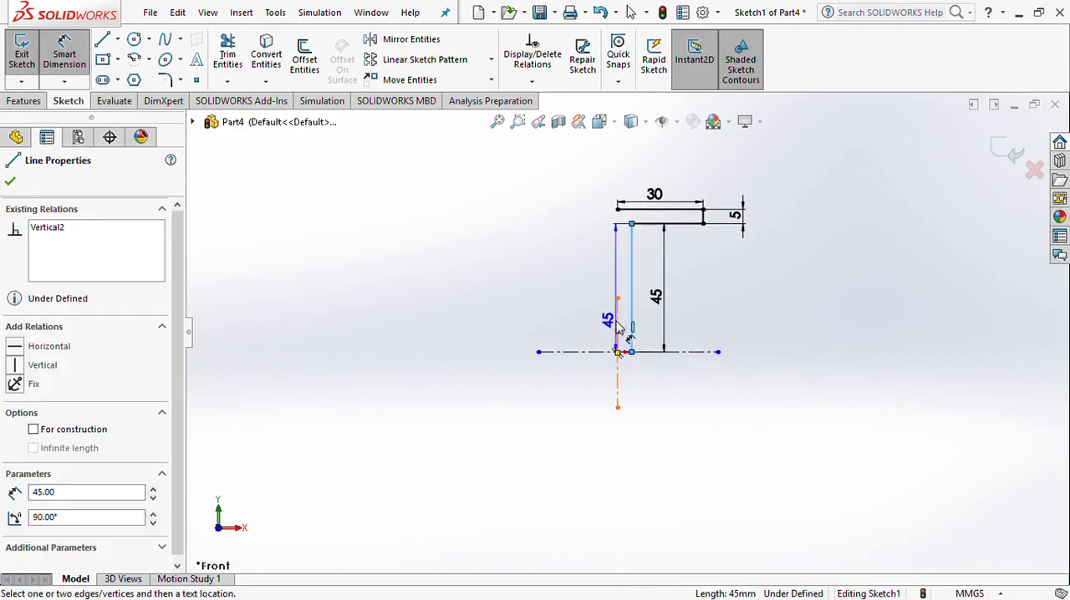
left_click(618, 331)
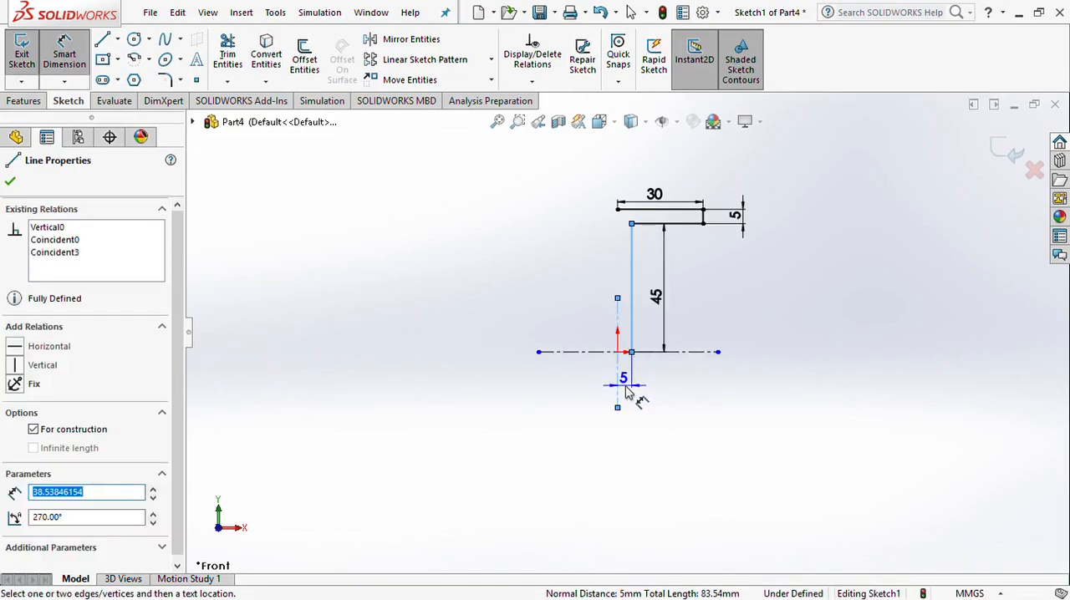
left_click(628, 393)
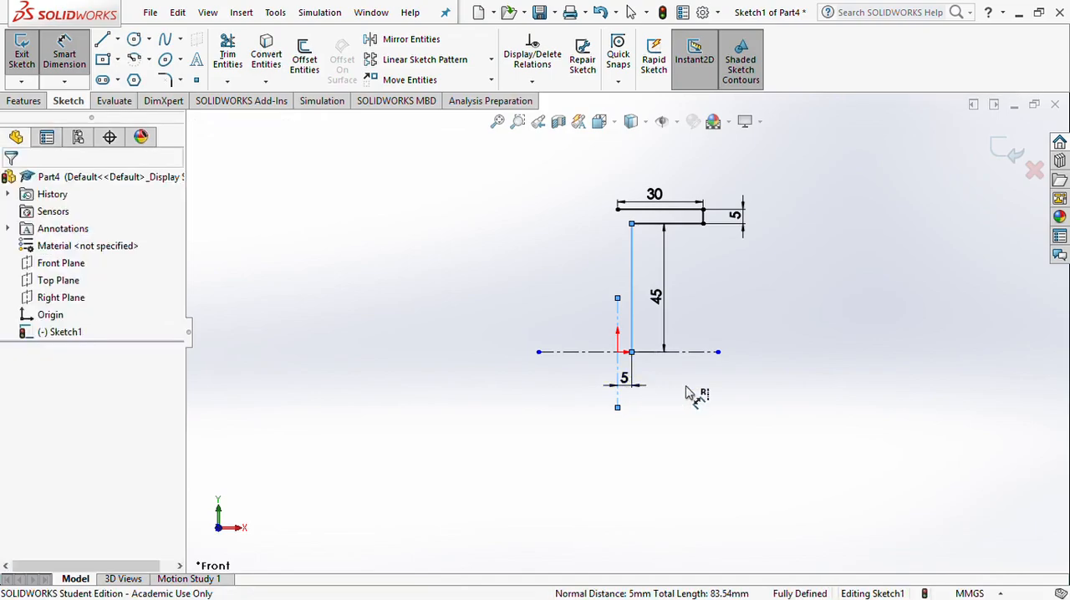
left_click(566, 392)
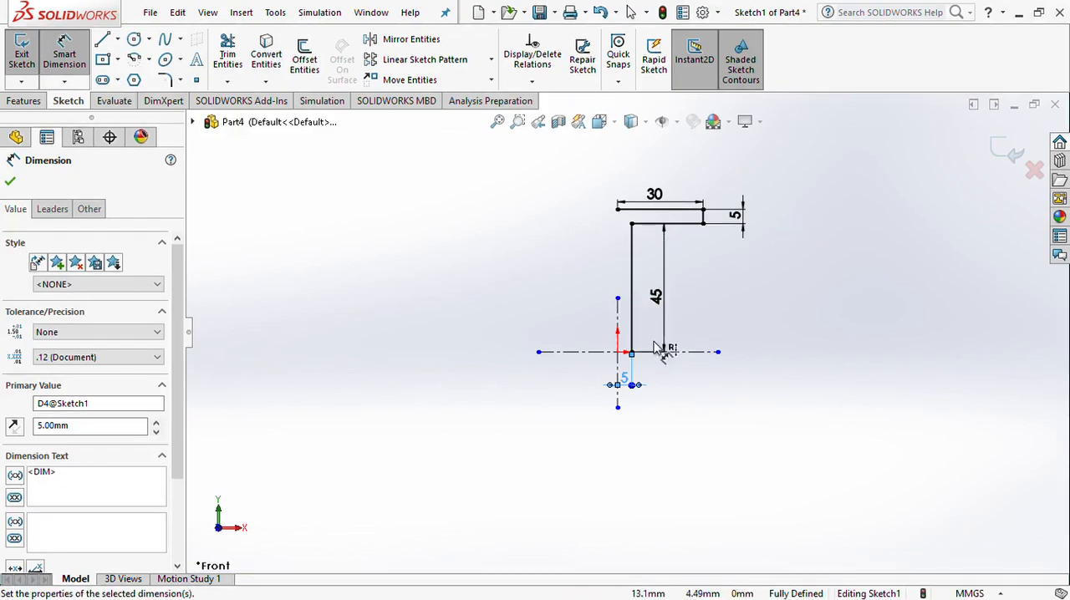
double_click(628, 385)
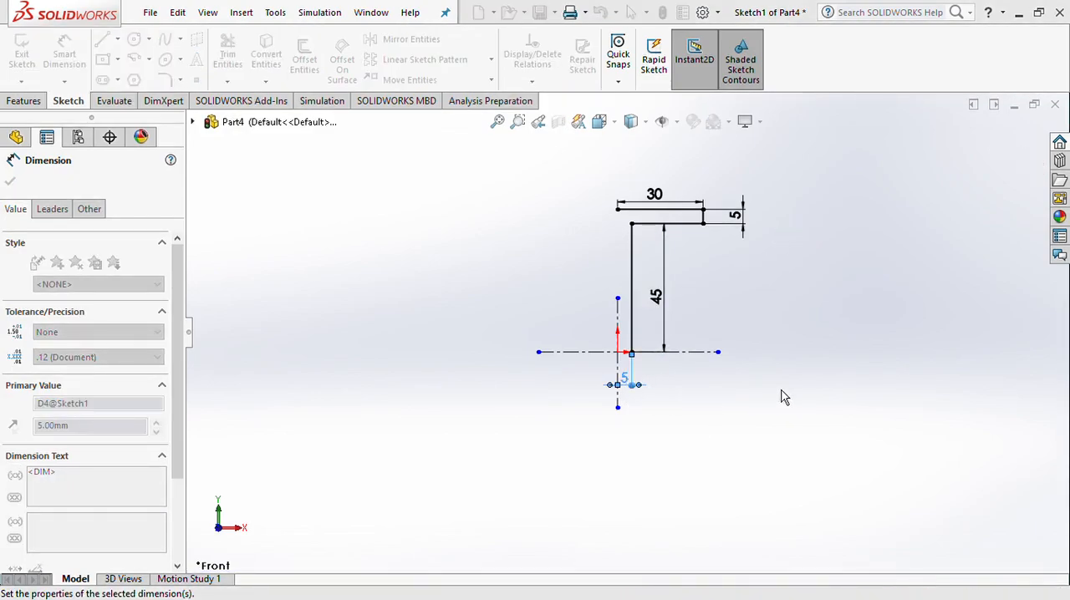
key("Return")
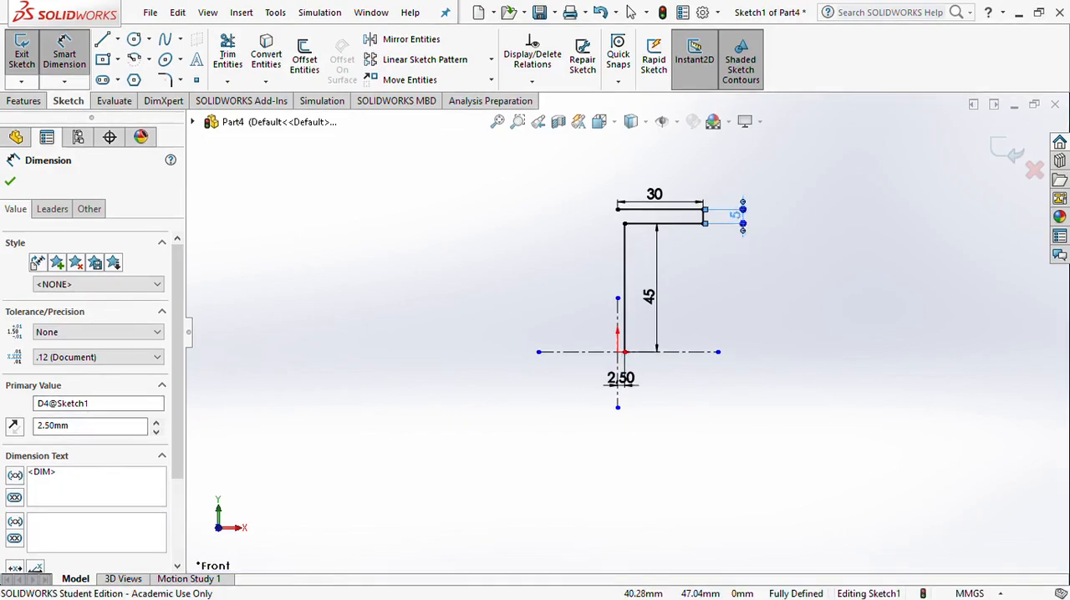
Set the flange's thickness dimension to 10 mm
left_click(734, 223)
type("10")
key("Return")
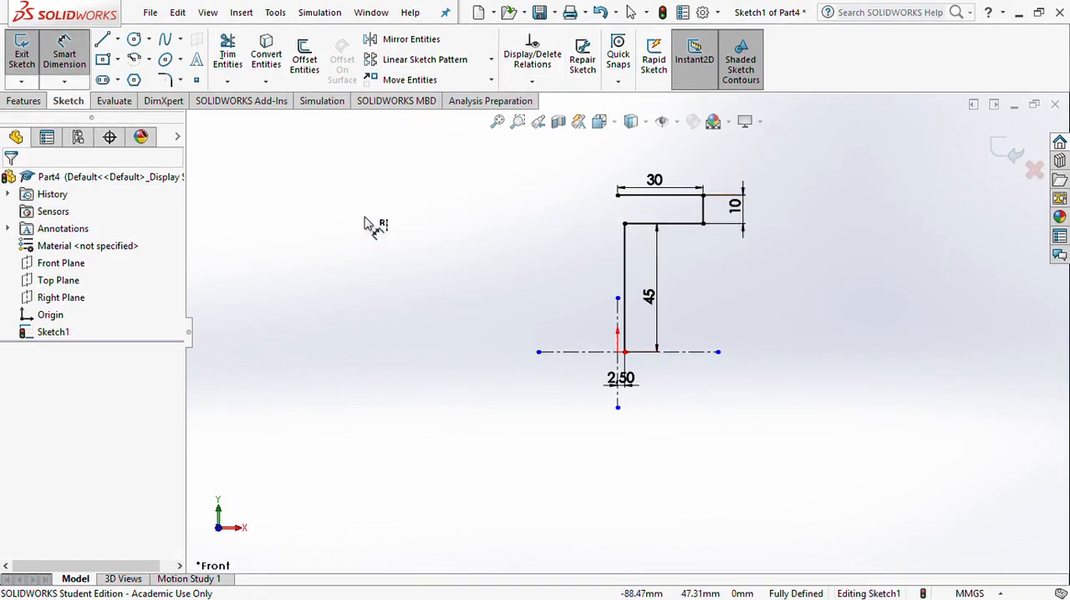
Mirror the four flange and web lines about the vertical centerline, keeping the originals
left_click(411, 40)
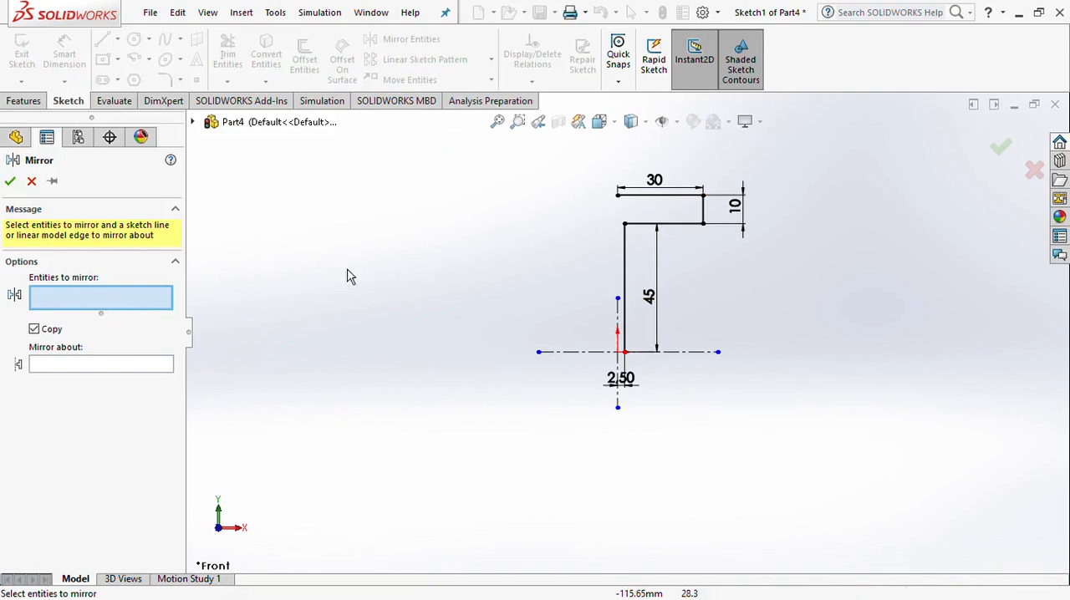
left_click(684, 198)
left_click(703, 216)
left_click(679, 224)
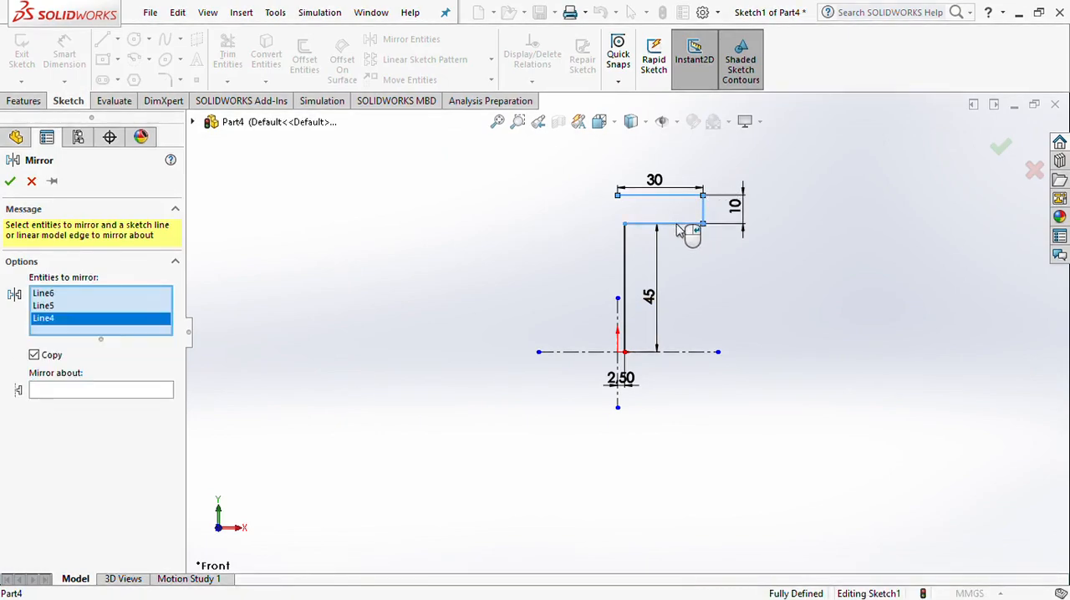
left_click(627, 261)
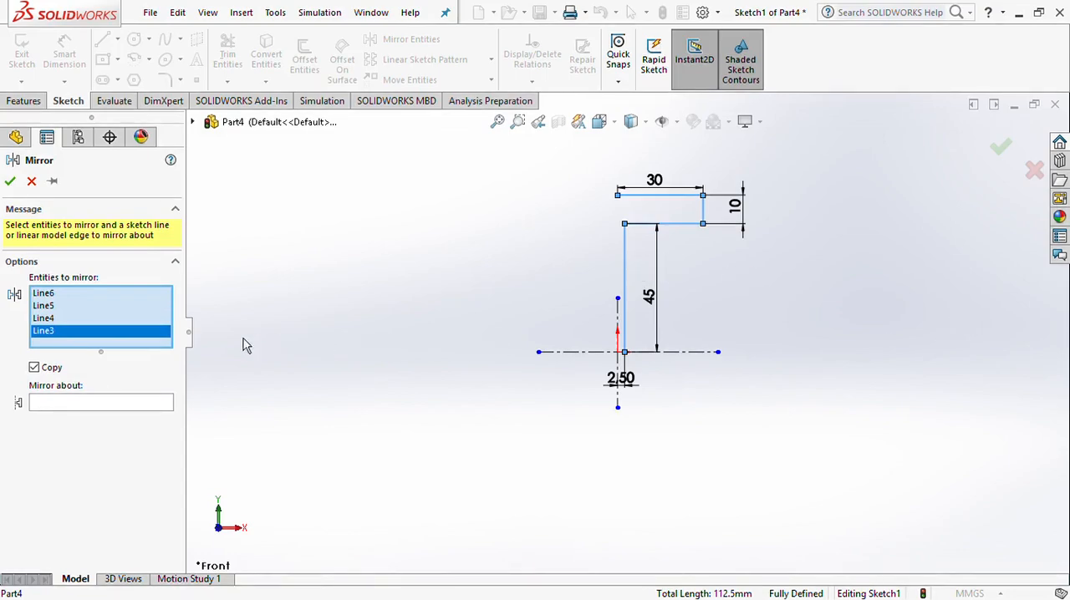
left_click(67, 410)
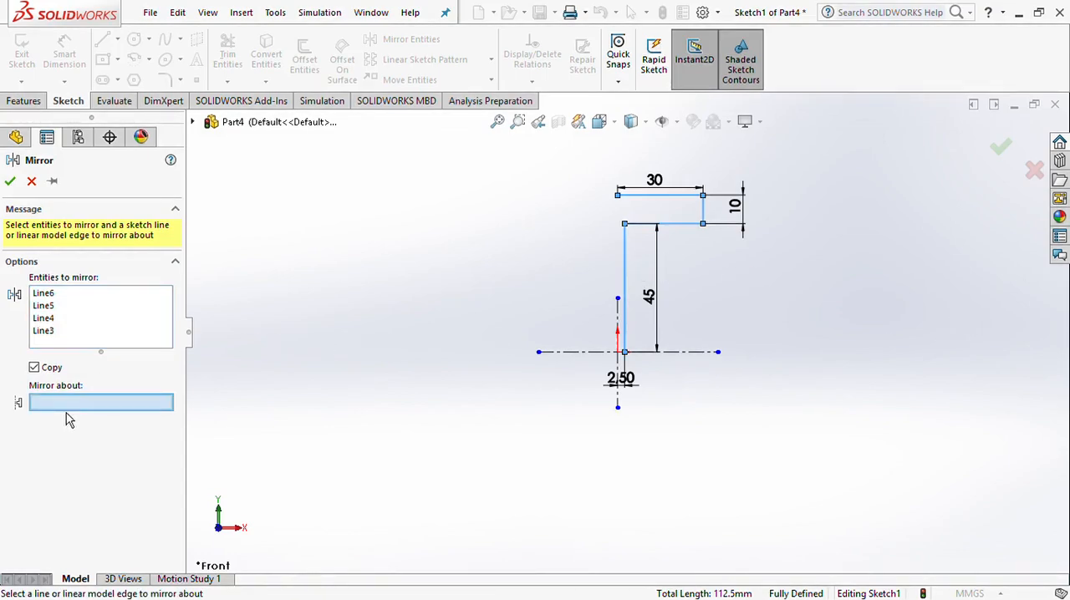
left_click(618, 317)
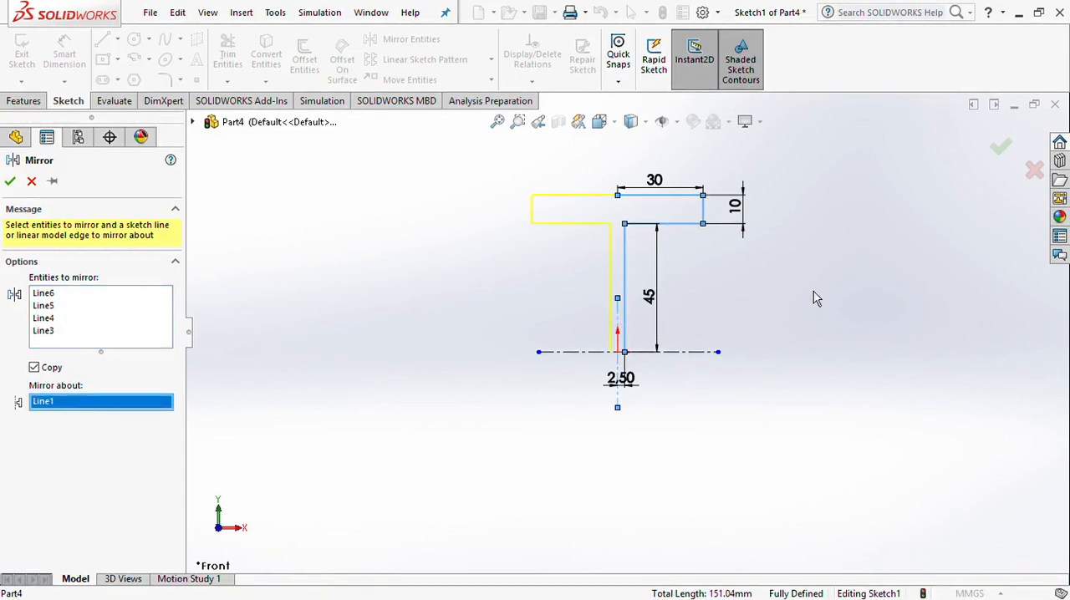
left_click(685, 354)
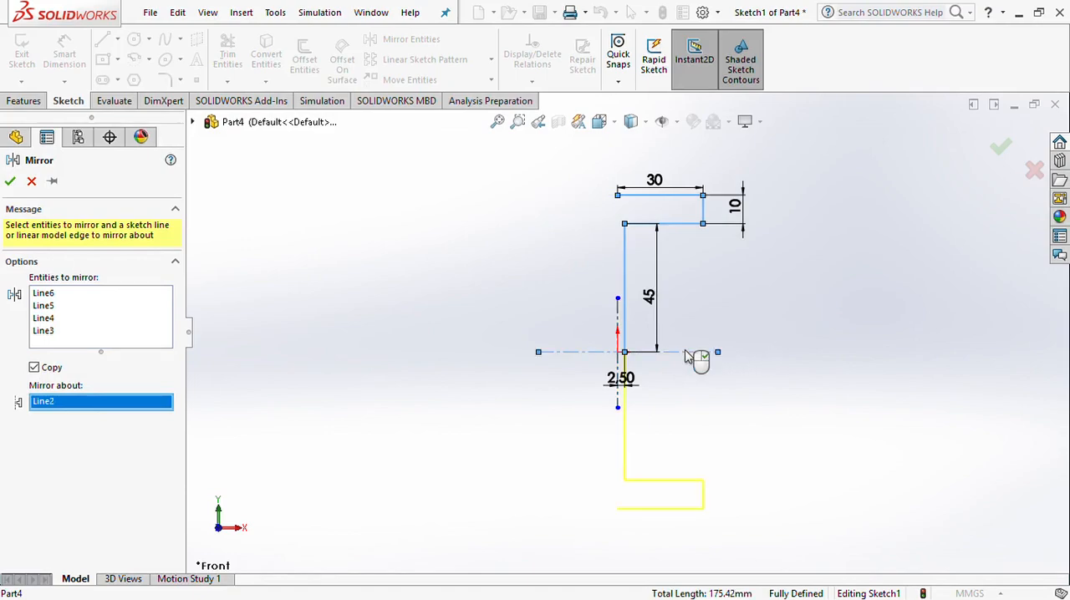
left_click(619, 320)
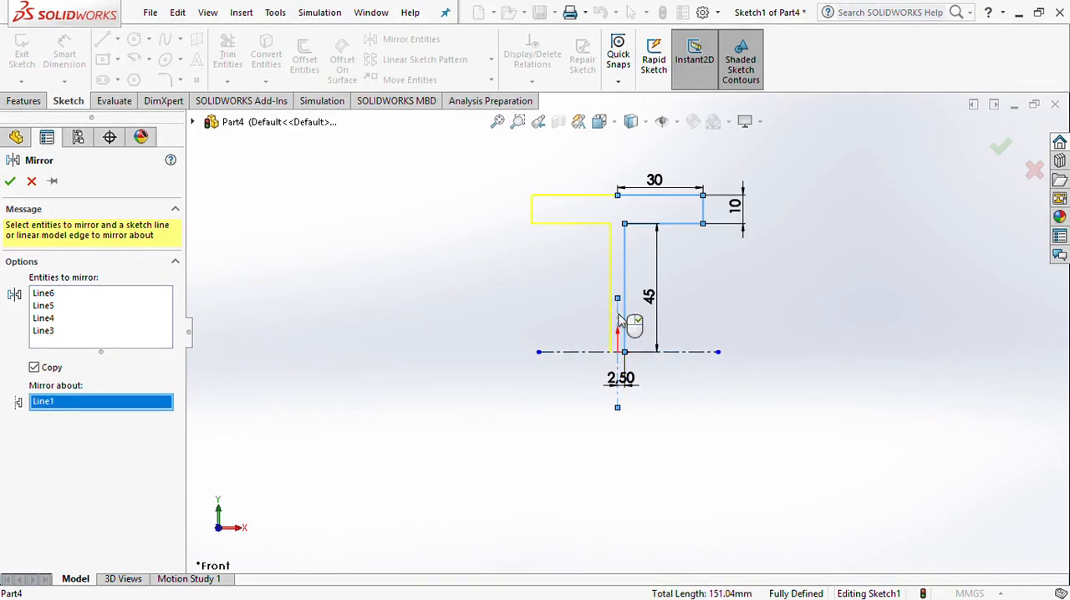
left_click(10, 182)
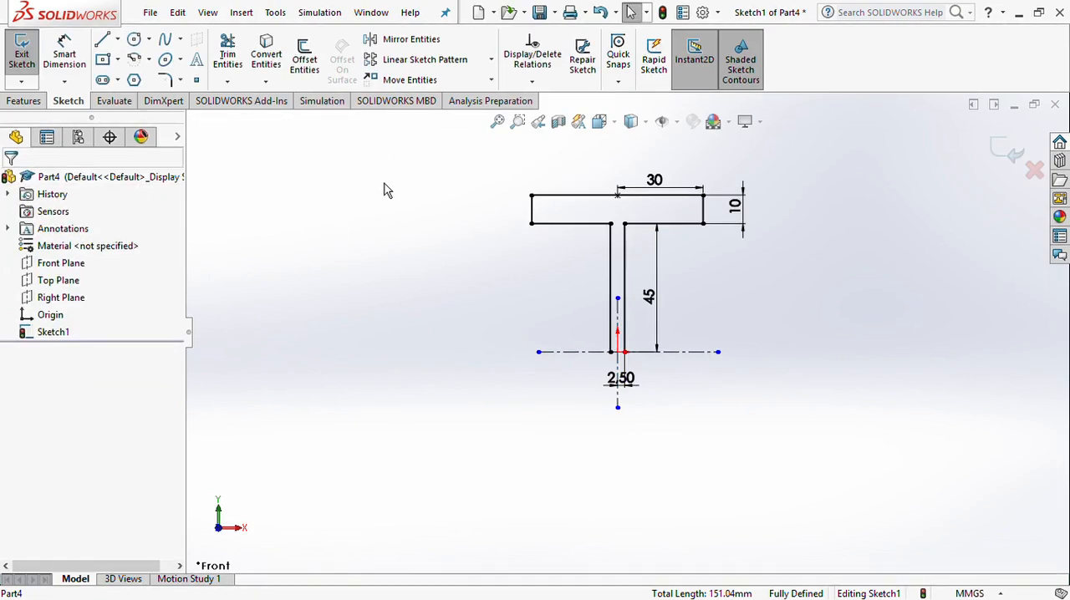
left_click_drag(503, 177, 757, 306)
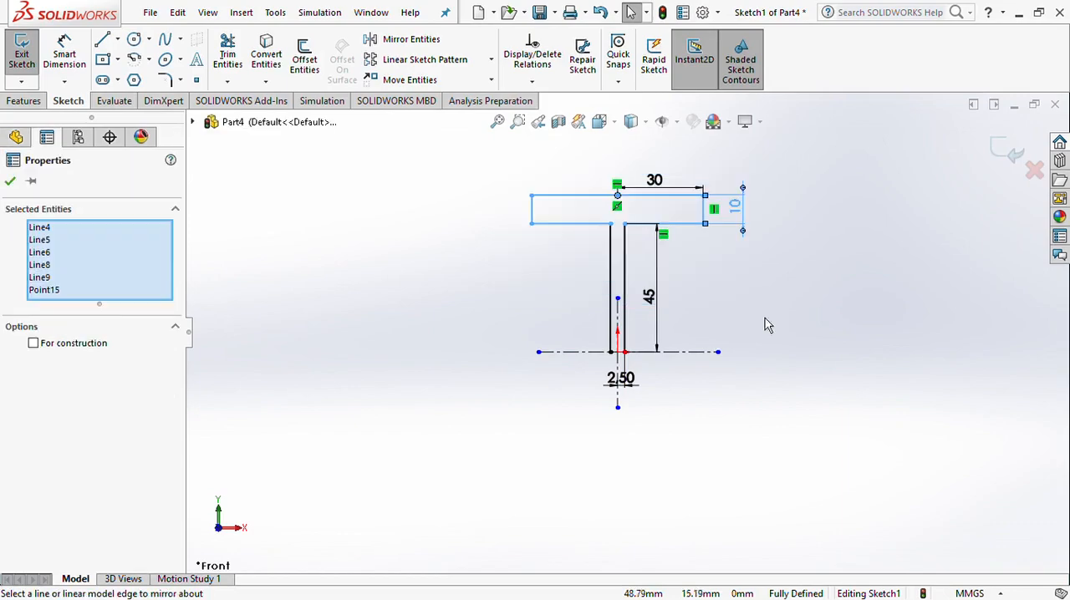
left_click(626, 276)
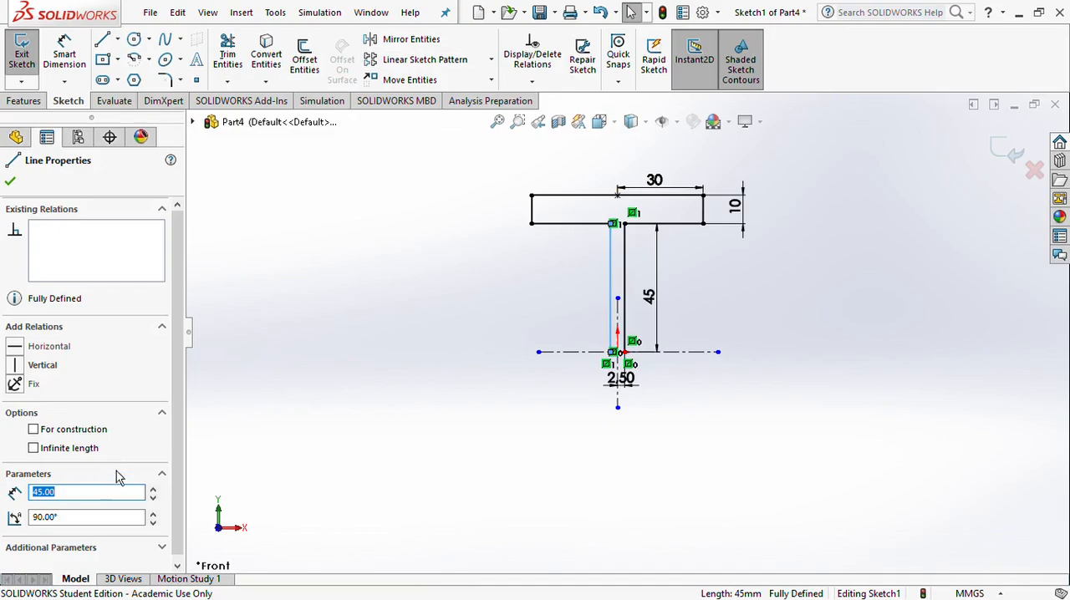
left_click(480, 214)
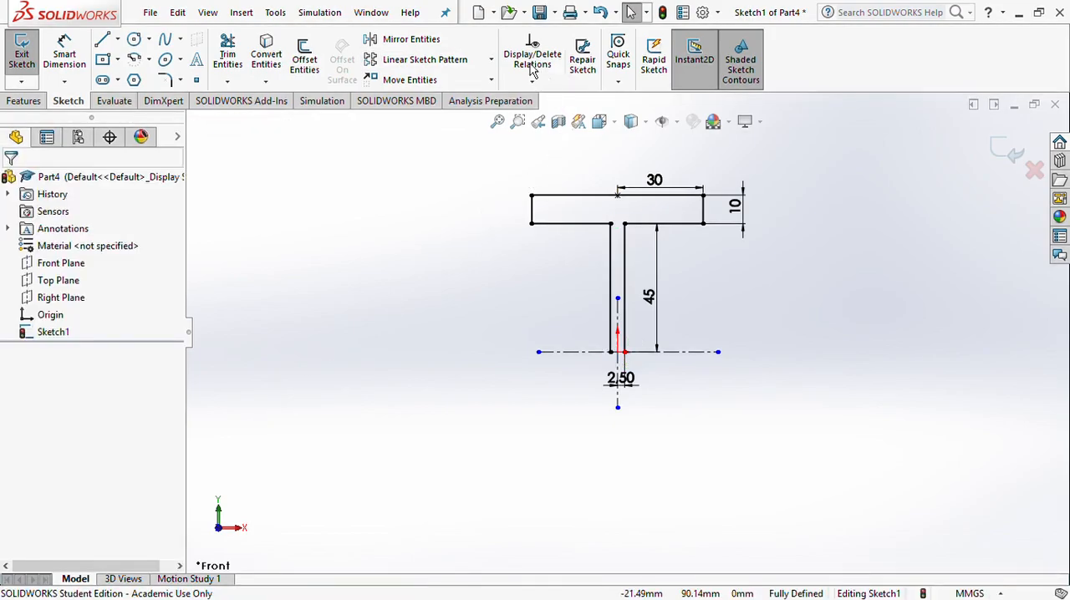
Mirror the flange outline and both web lines about the horizontal centerline to complete the I-profile
left_click(422, 43)
left_click_drag(492, 173, 815, 251)
left_click(625, 278)
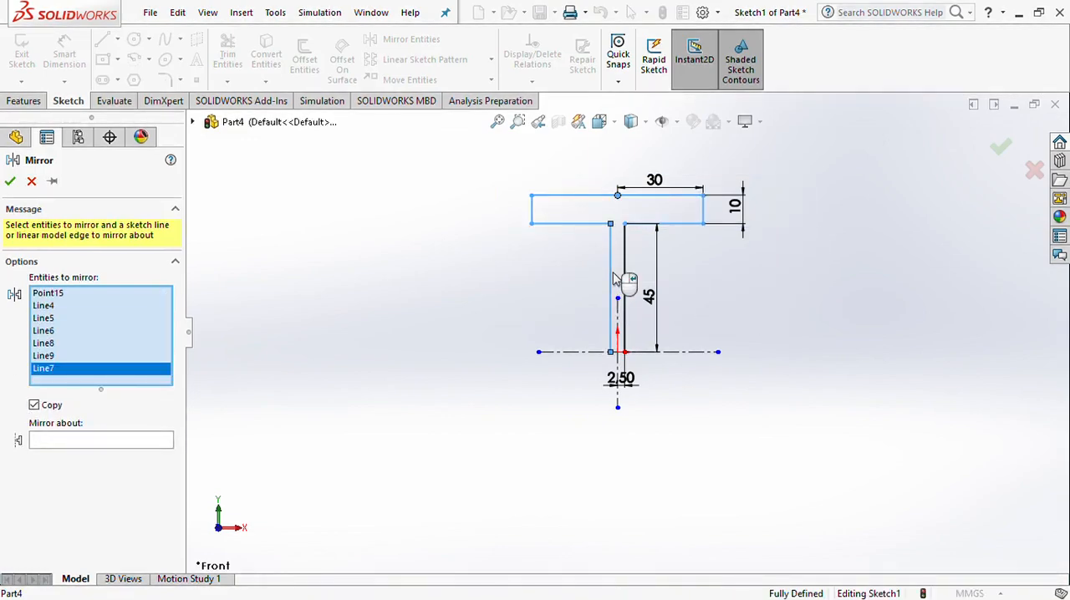
left_click(626, 278)
left_click(140, 457)
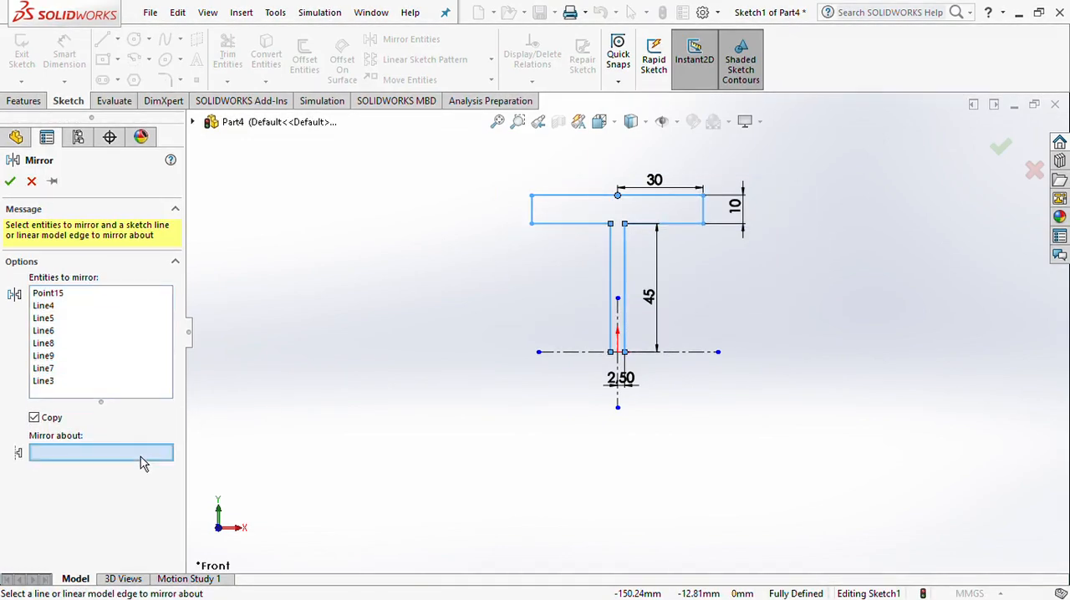
left_click(679, 355)
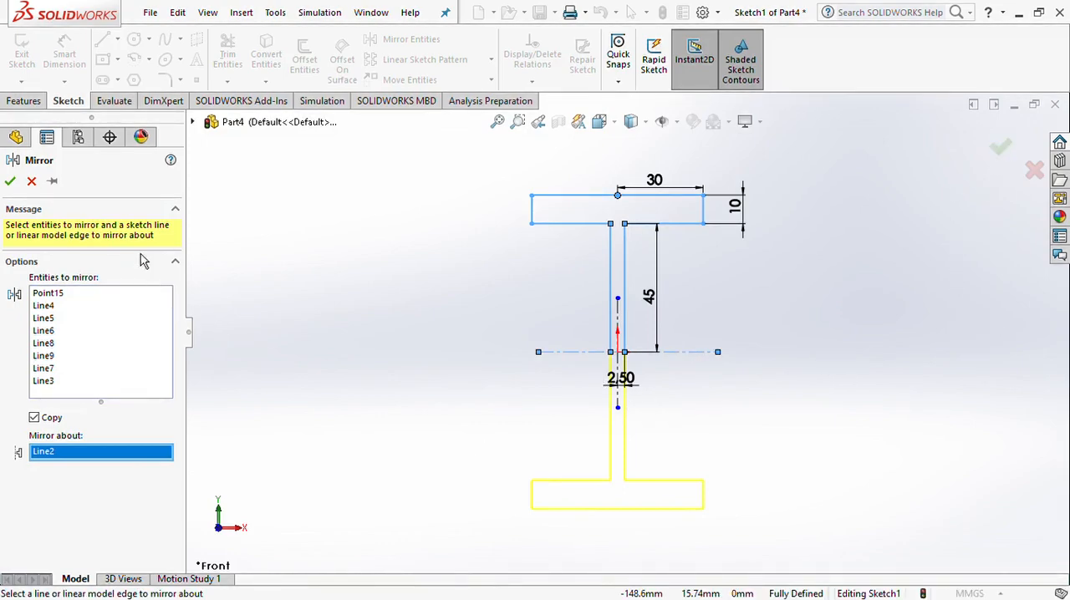
left_click(10, 181)
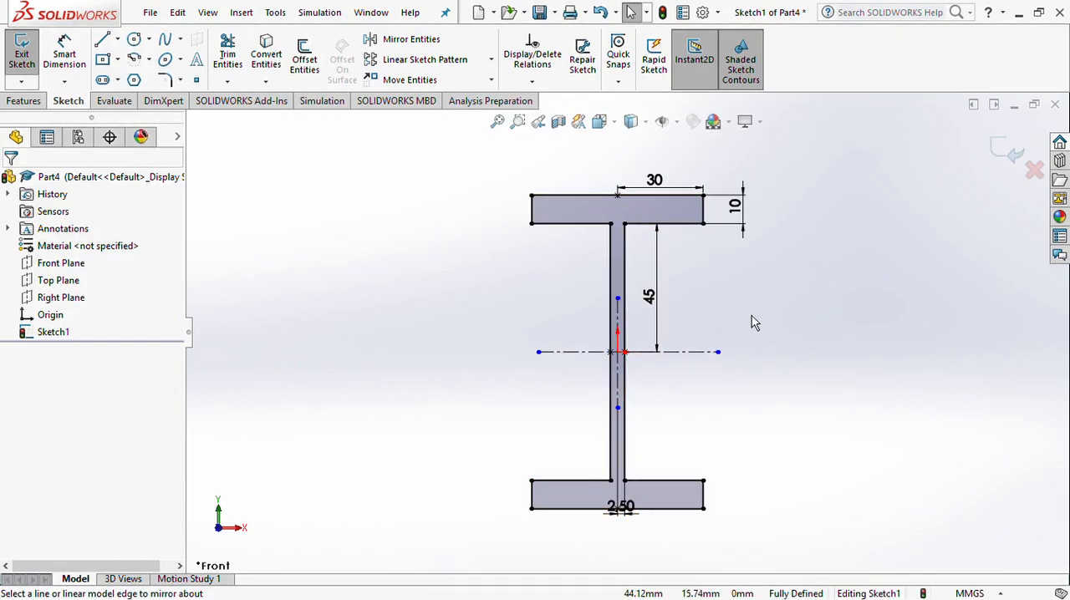
Set the flange thickness to 5 mm and the web's half-height to 60 mm, then exit the sketch
left_click(739, 209)
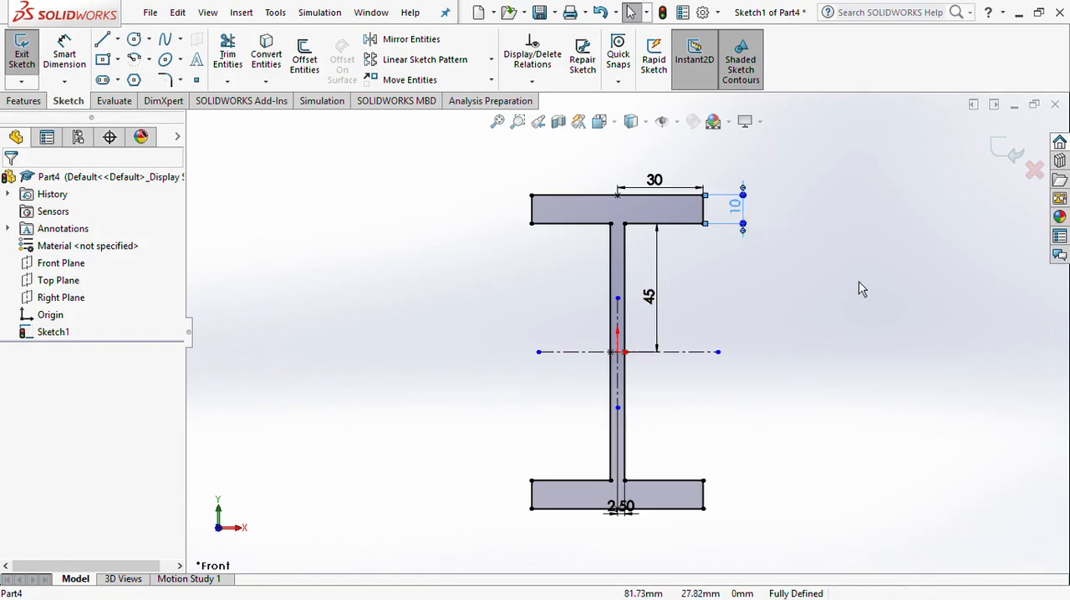
key("Return")
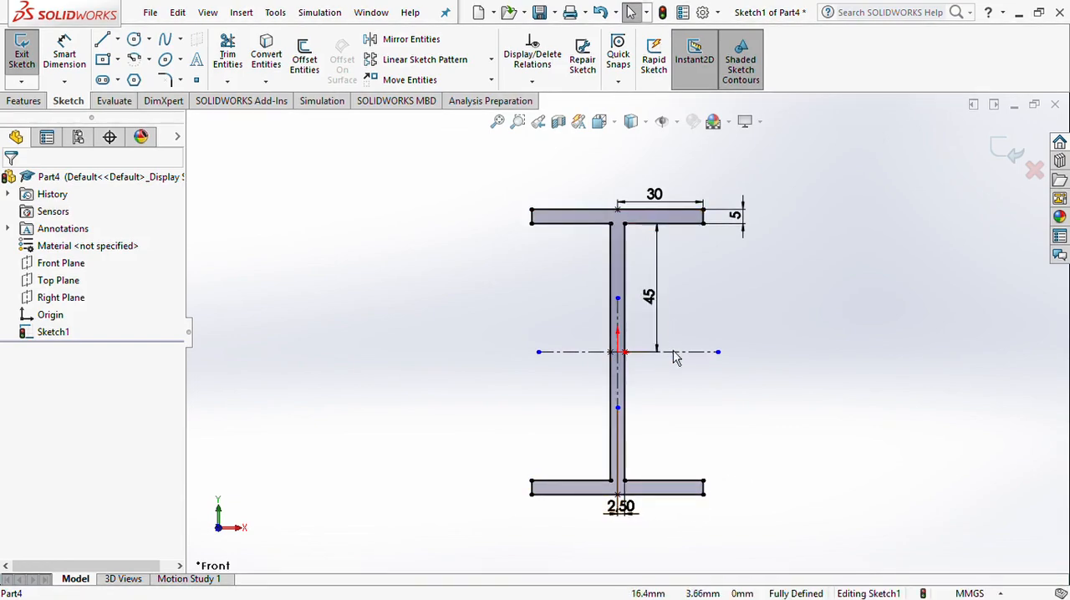
left_click(649, 294)
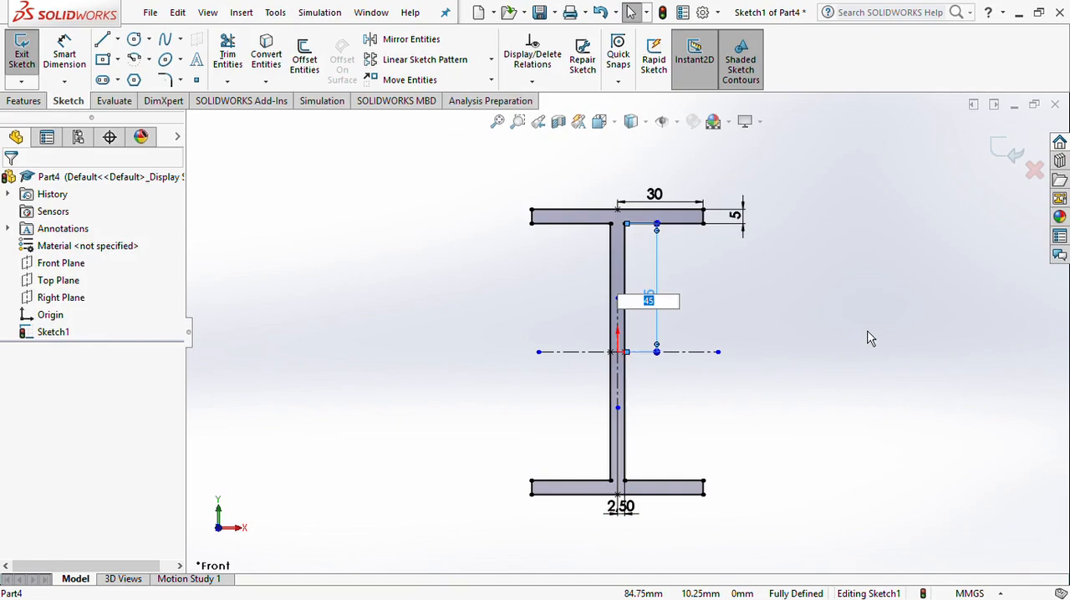
type("60")
key("Return")
left_click(555, 393)
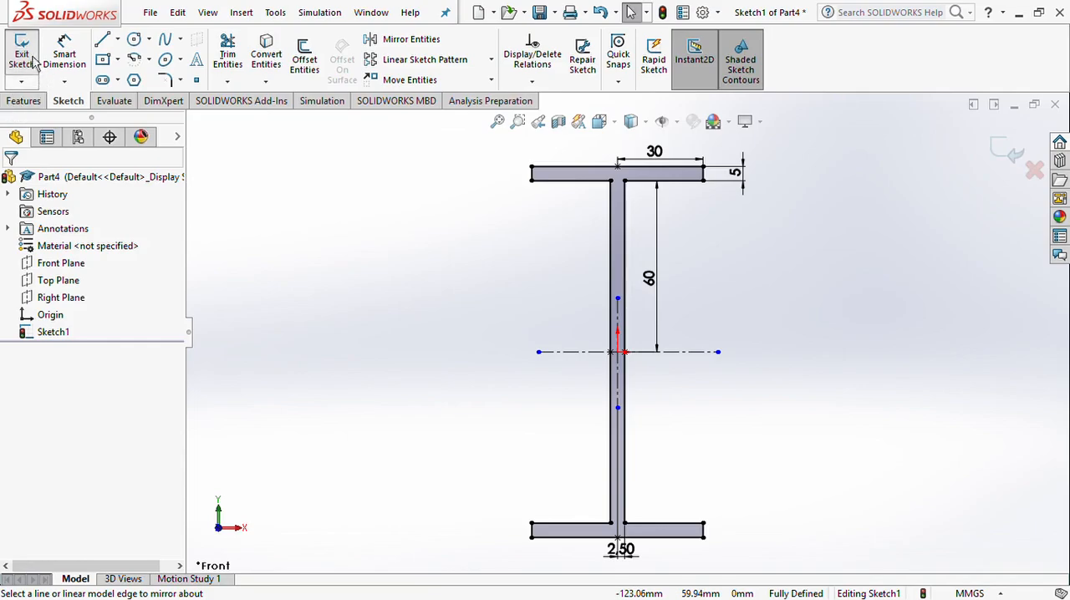
left_click(1013, 157)
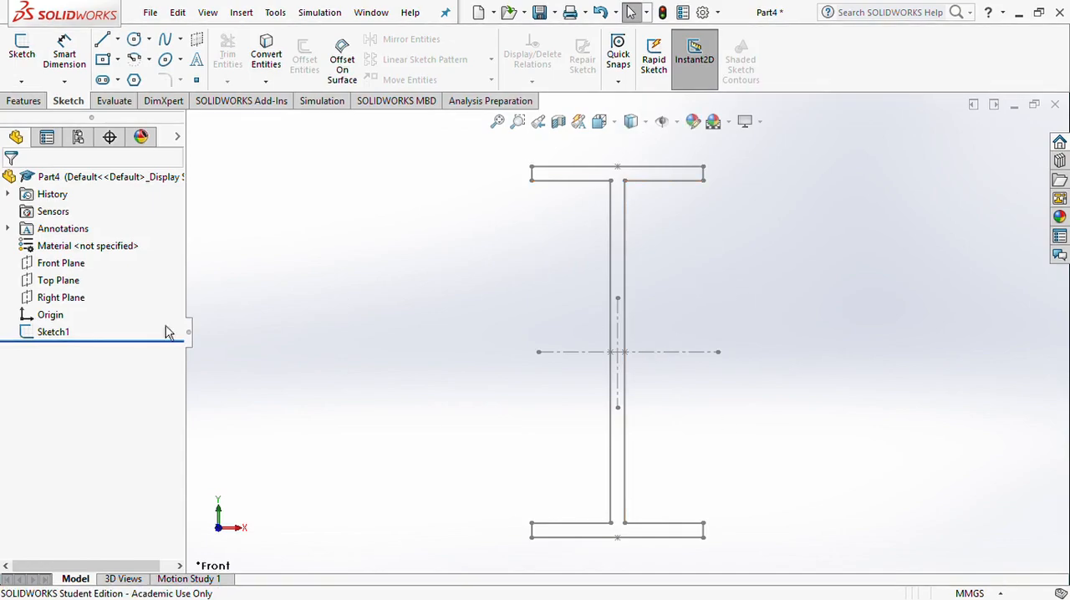
Extrude the I-profile sketch as a blind boss 500 mm deep
left_click(58, 341)
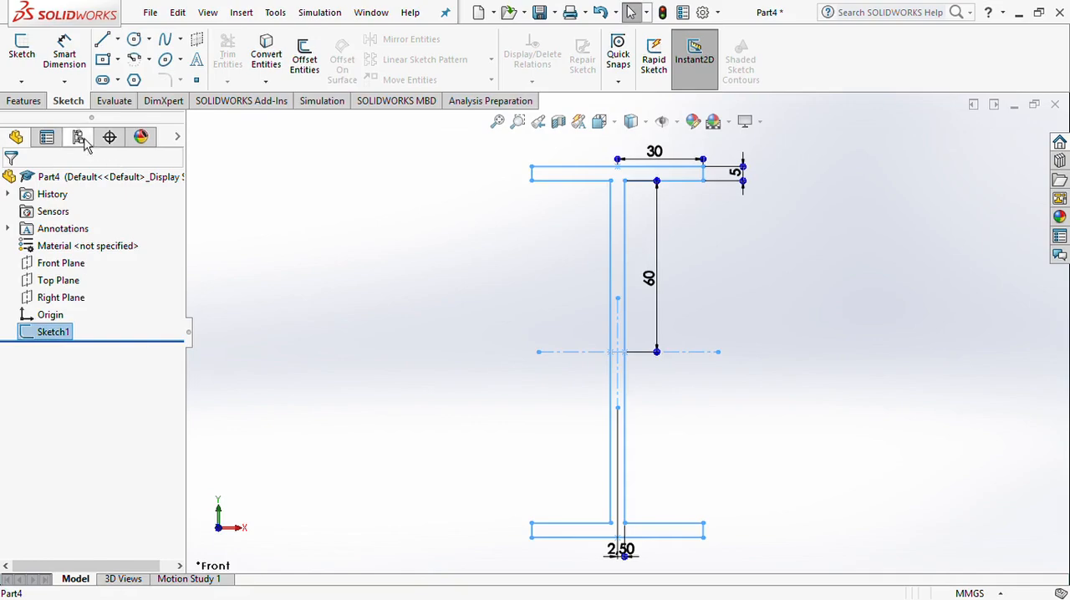
left_click(24, 100)
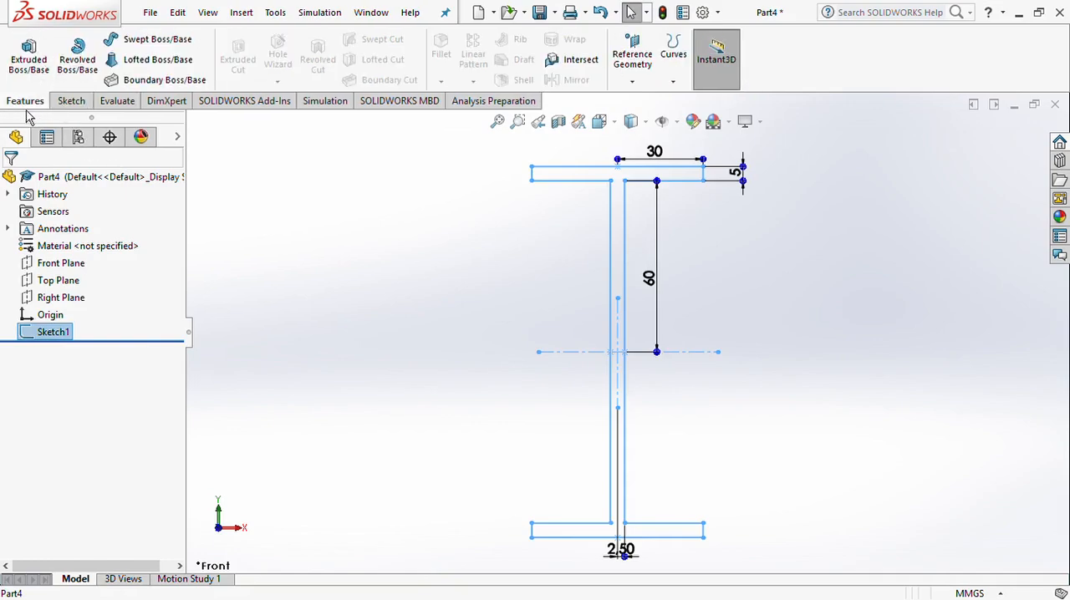
left_click(31, 65)
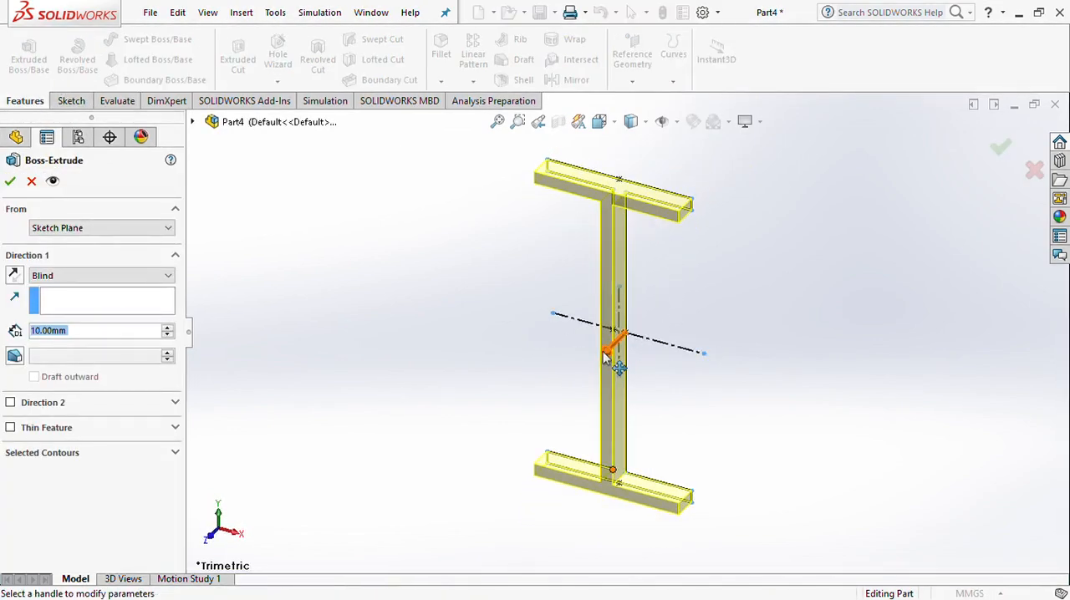
left_click(456, 446)
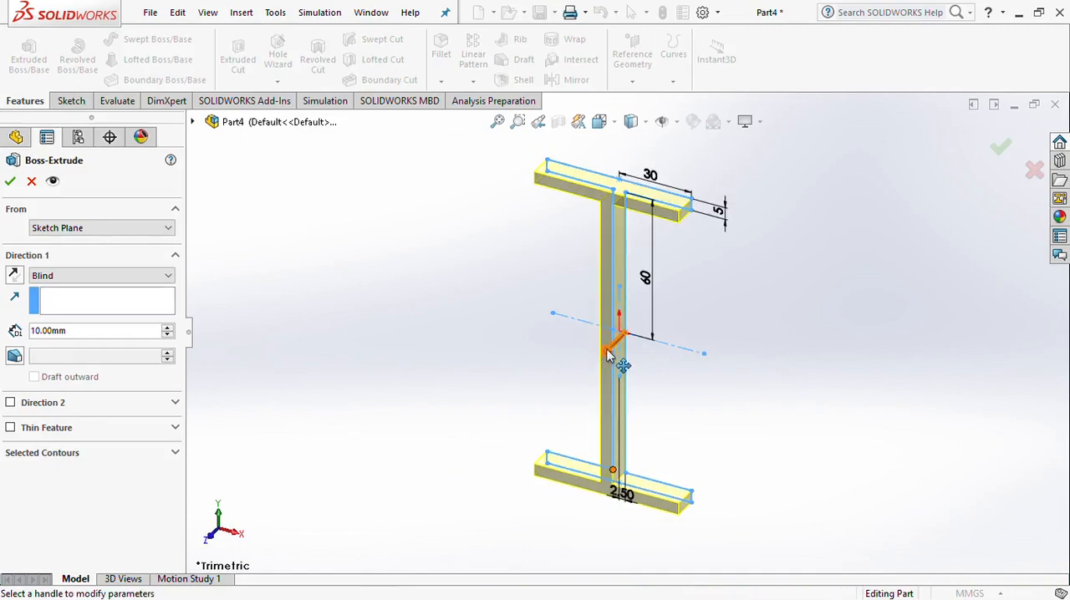
middle_click_drag(785, 409, 654, 379)
left_click_drag(593, 352, 465, 423)
scroll(750, 406, "up", 4)
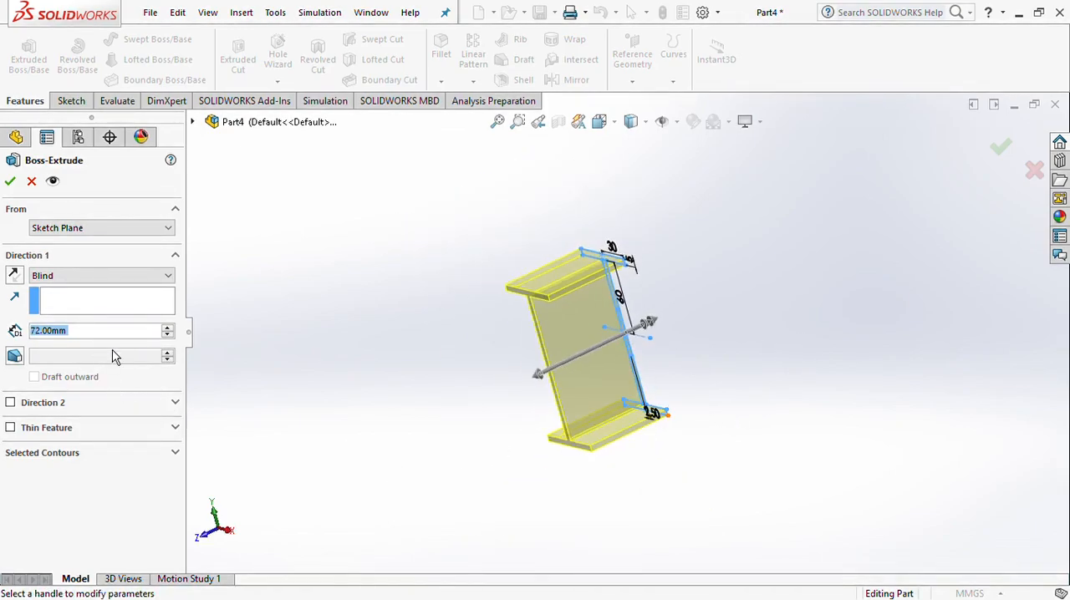
type("500")
key("Return")
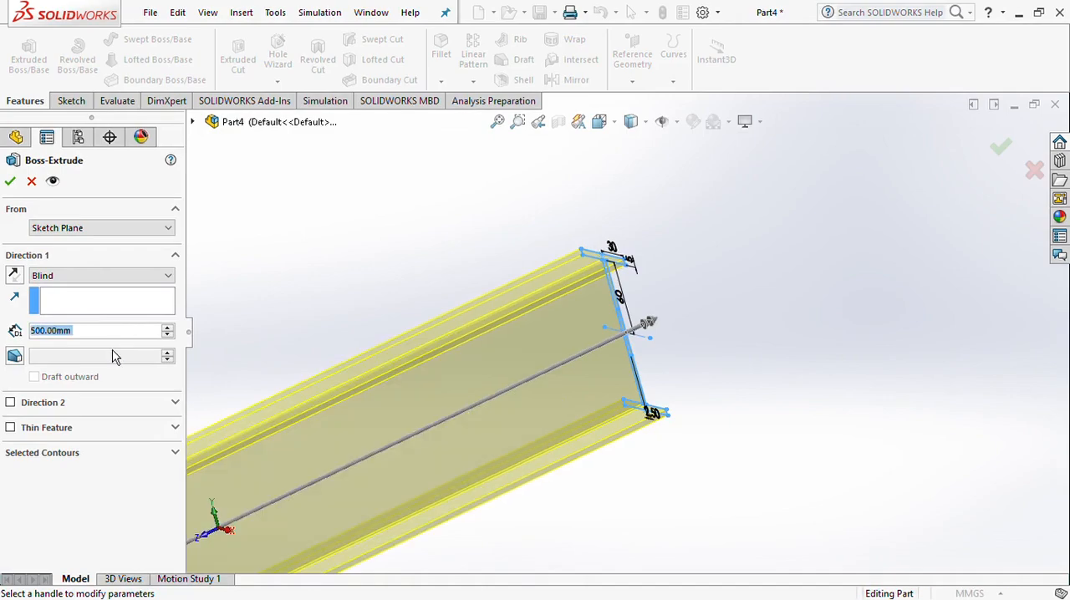
scroll(399, 467, "up", 3)
middle_click_drag(333, 496, 337, 439)
left_click(11, 183)
Reopen the beam extrusion's profile sketch for editing and orient the view normal to it
middle_click_drag(566, 426, 600, 434)
scroll(521, 377, "down", 5)
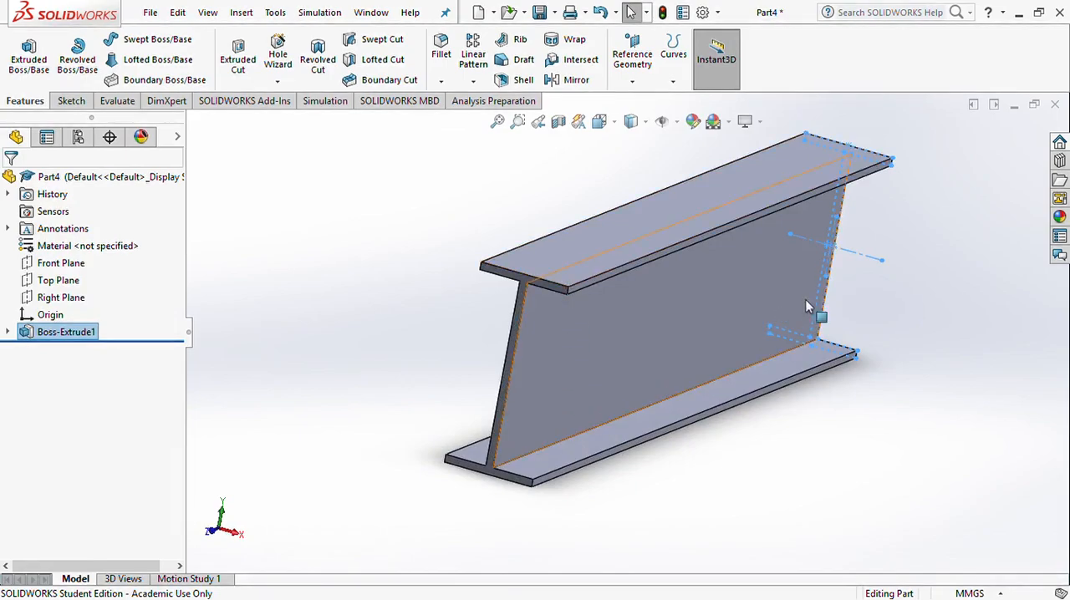
scroll(627, 352, "up", 4)
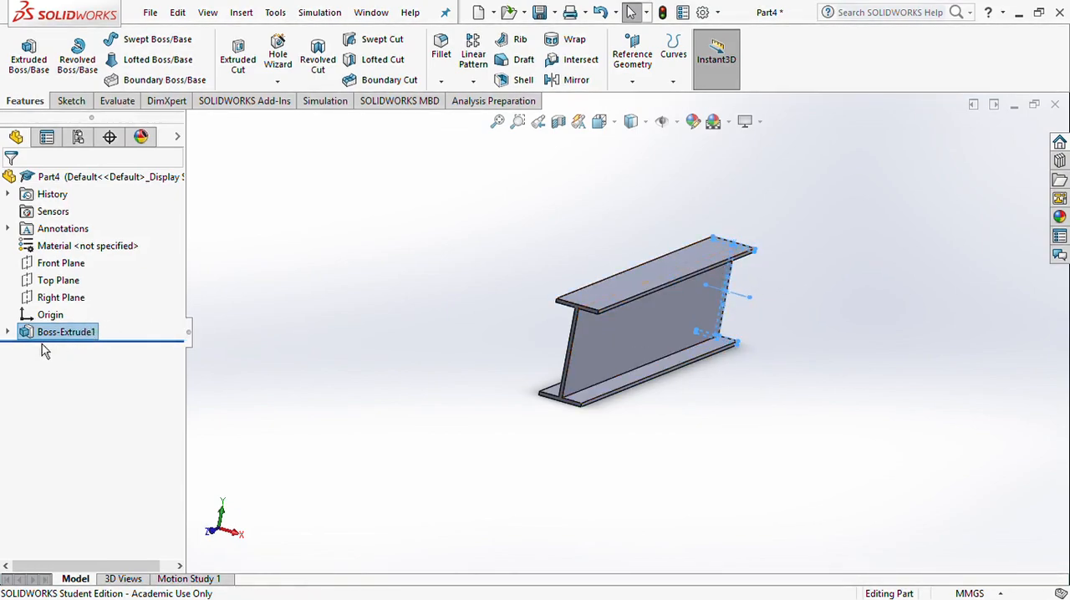
left_click(8, 333)
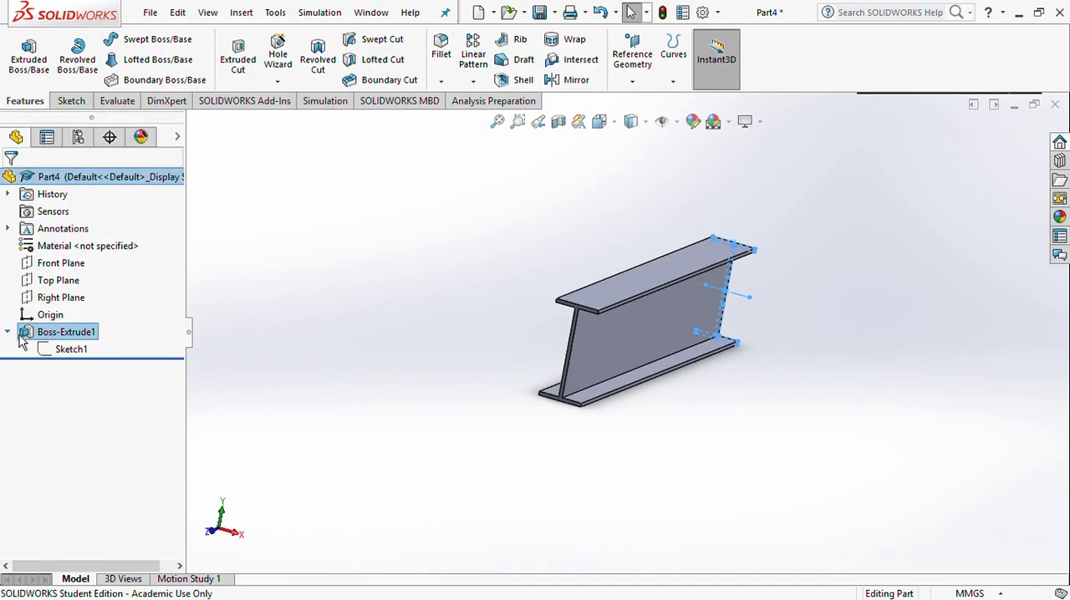
left_click(82, 355)
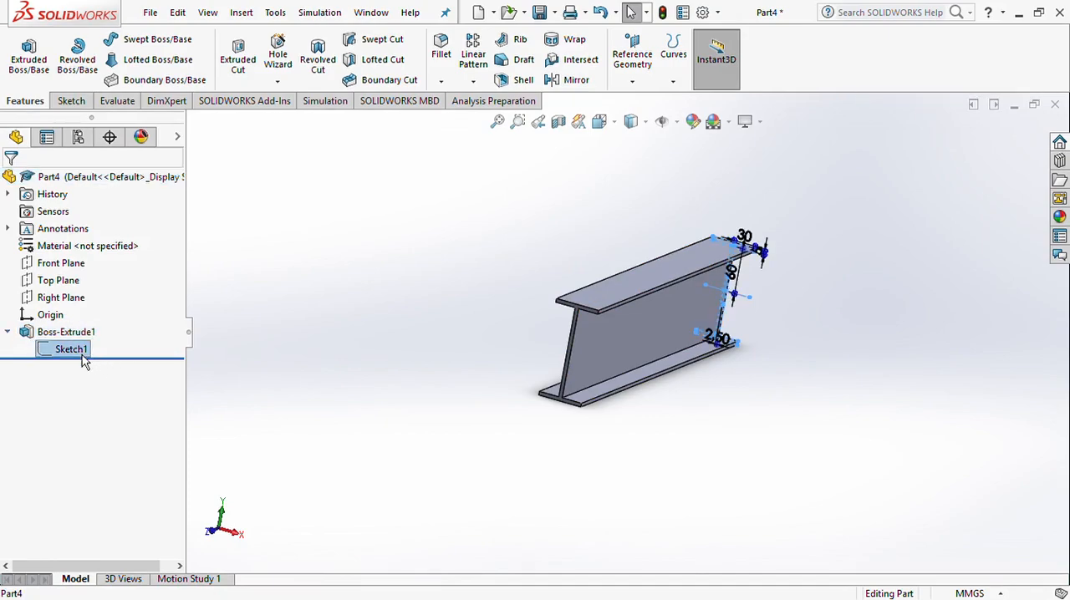
left_click(95, 314)
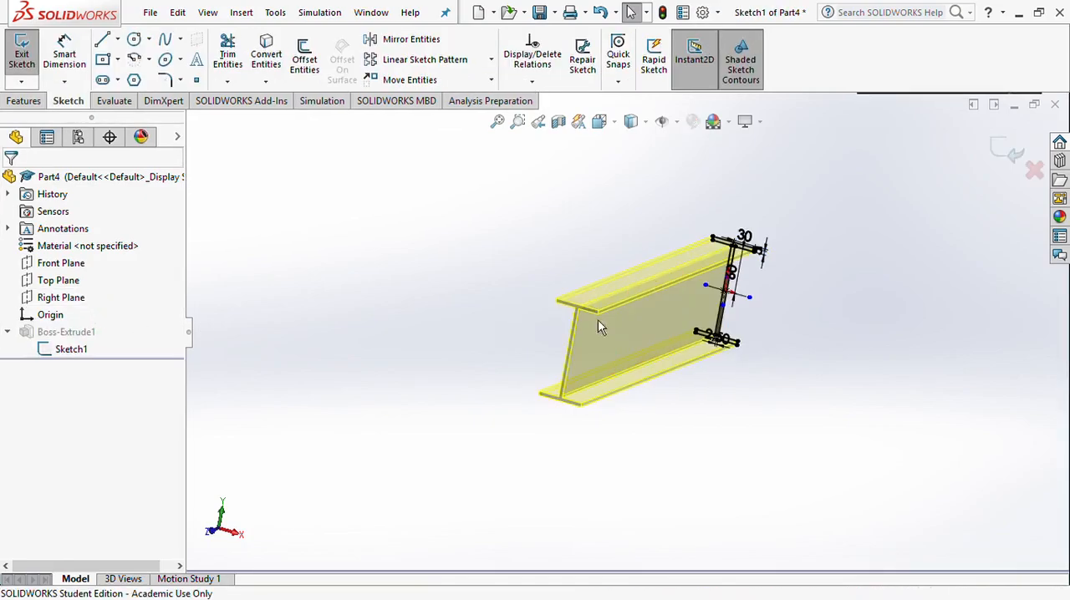
left_click(66, 356)
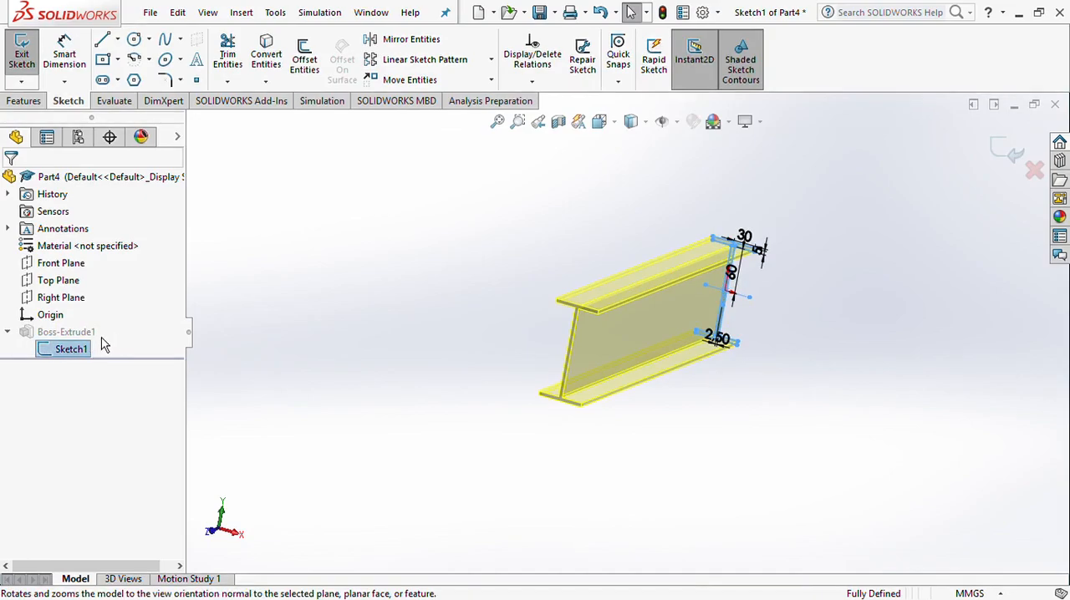
key("ctrl+8")
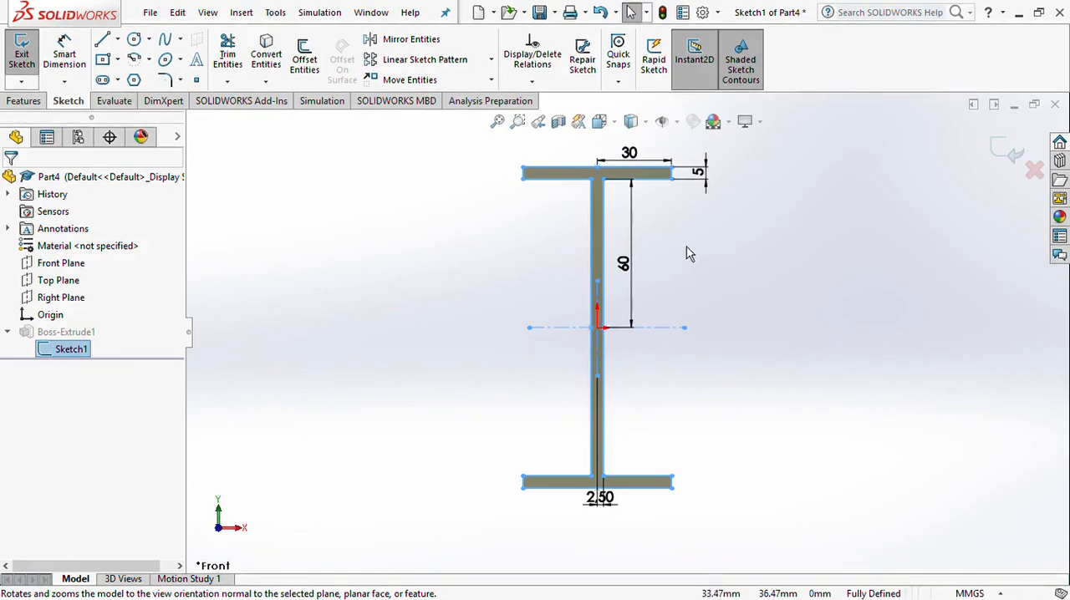
Set the upper flange's half-width dimension to 35 mm
left_click(631, 154)
type("35")
key("Return")
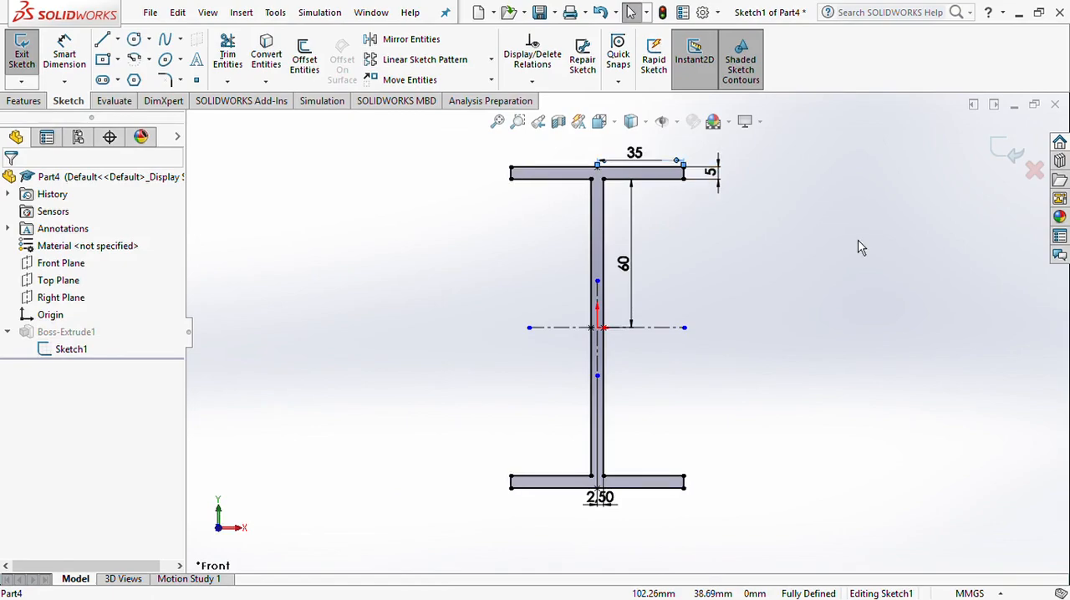
left_click(768, 268)
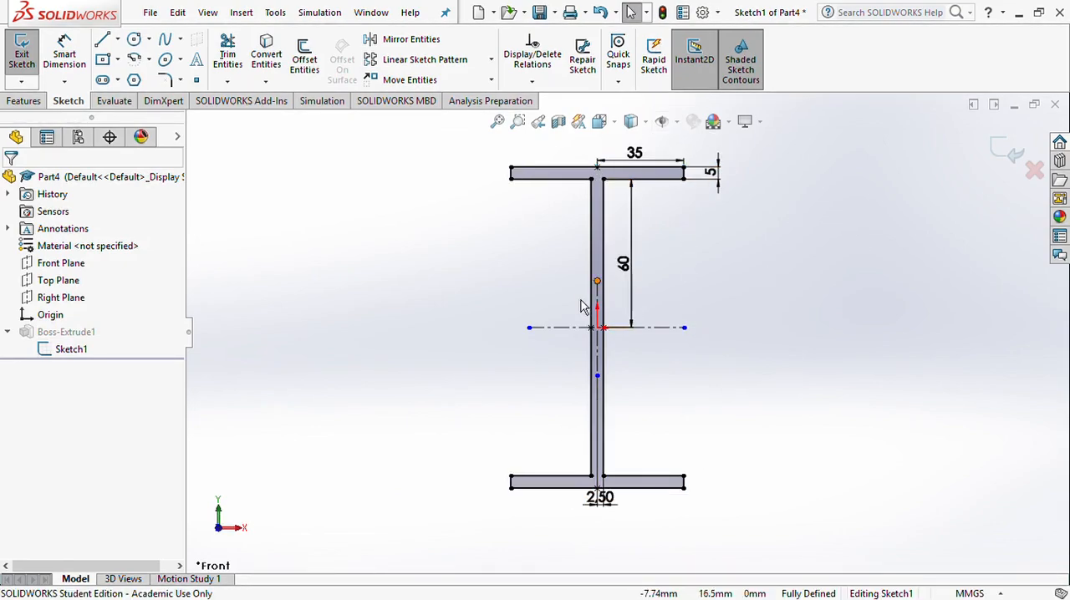
Exit the profile sketch to rebuild the extruded beam and view it in 3D
left_click(1014, 155)
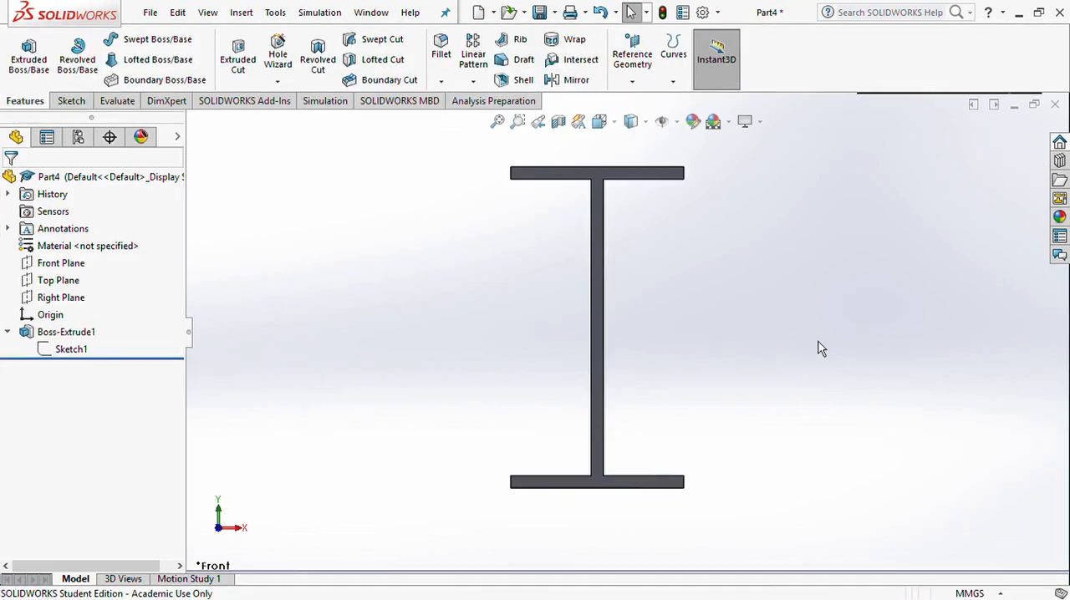
middle_click_drag(820, 345, 795, 368)
scroll(597, 396, "up", 5)
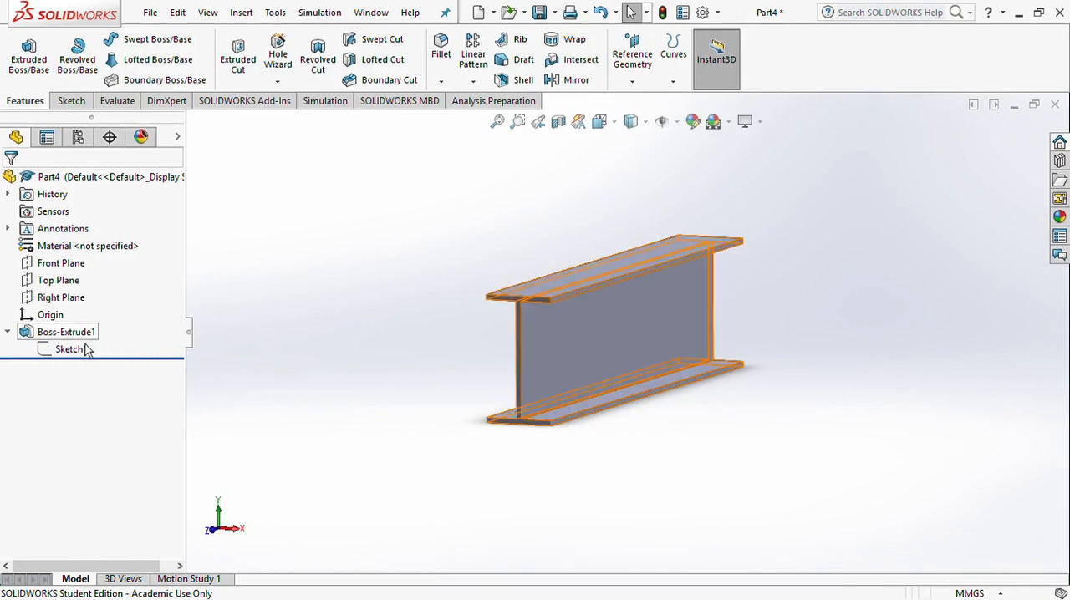
Examine the profile sketch nested under the beam extrusion and its dimensions on the model
left_click(8, 332)
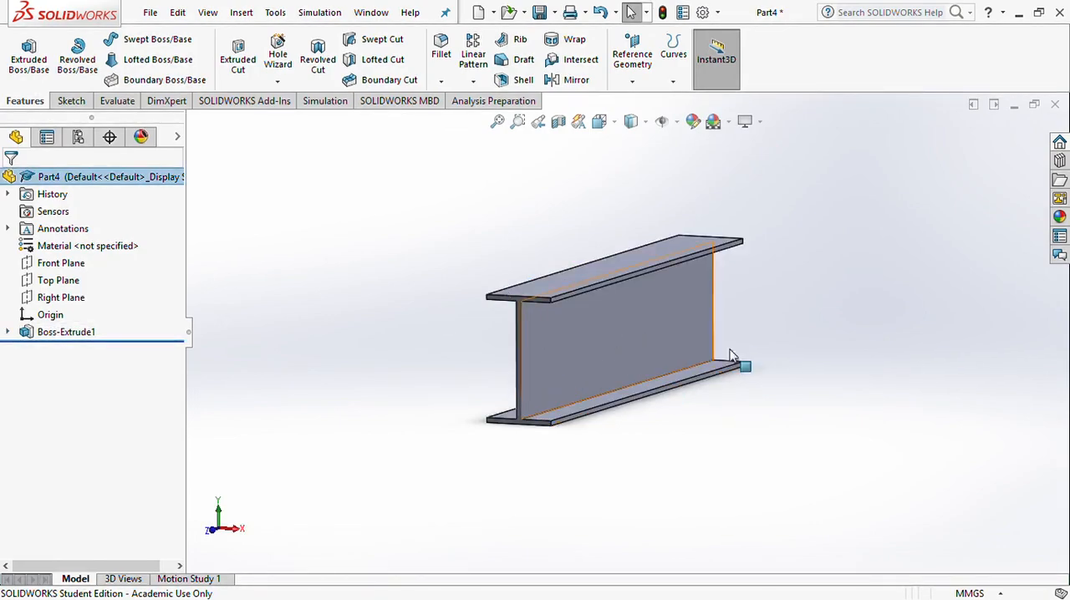
left_click(8, 333)
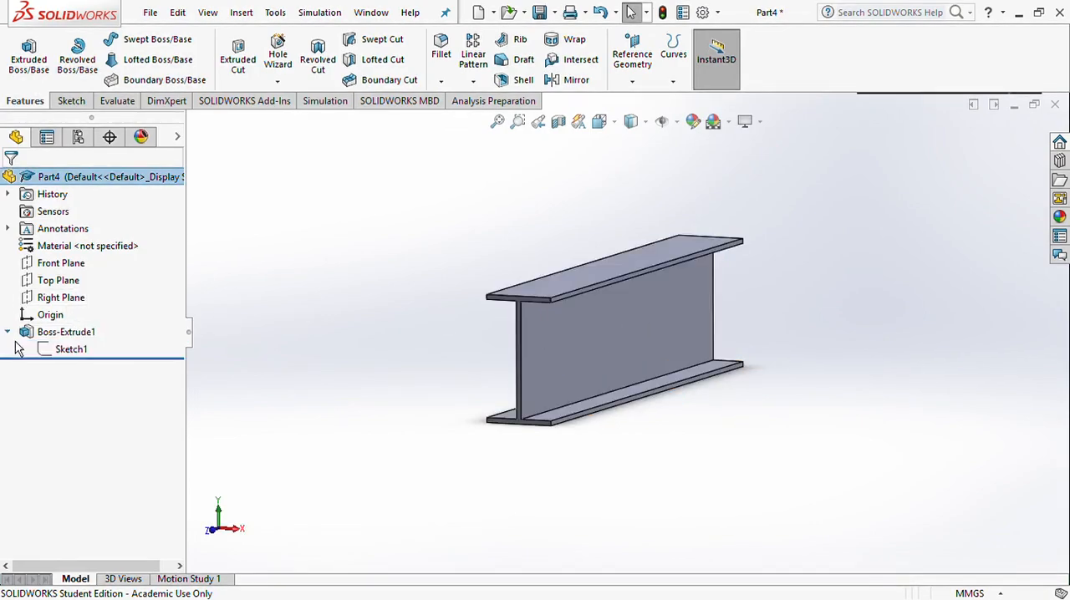
left_click(77, 361)
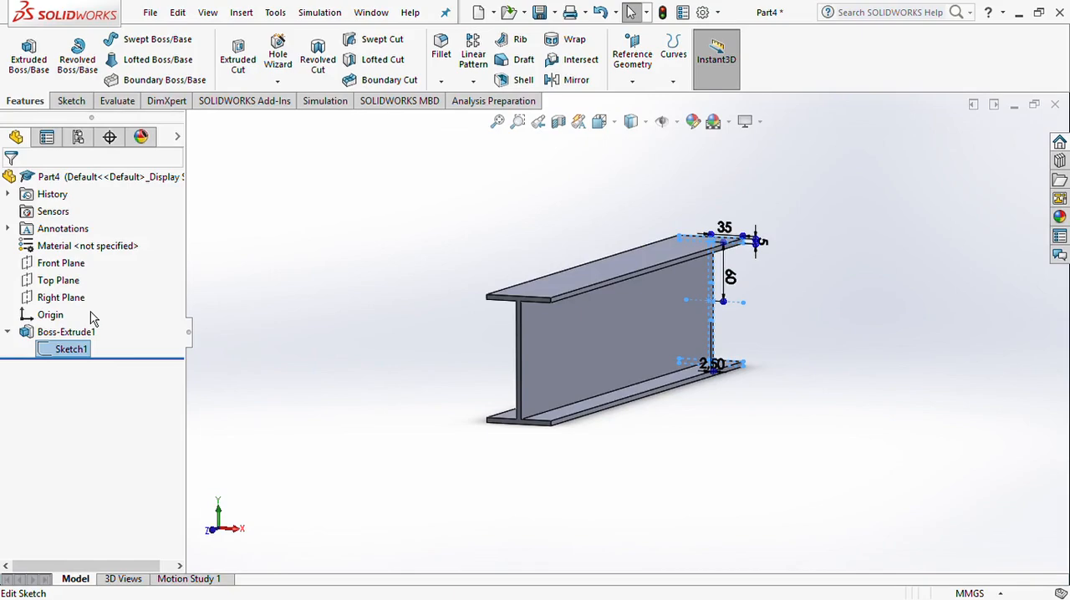
left_click(326, 308)
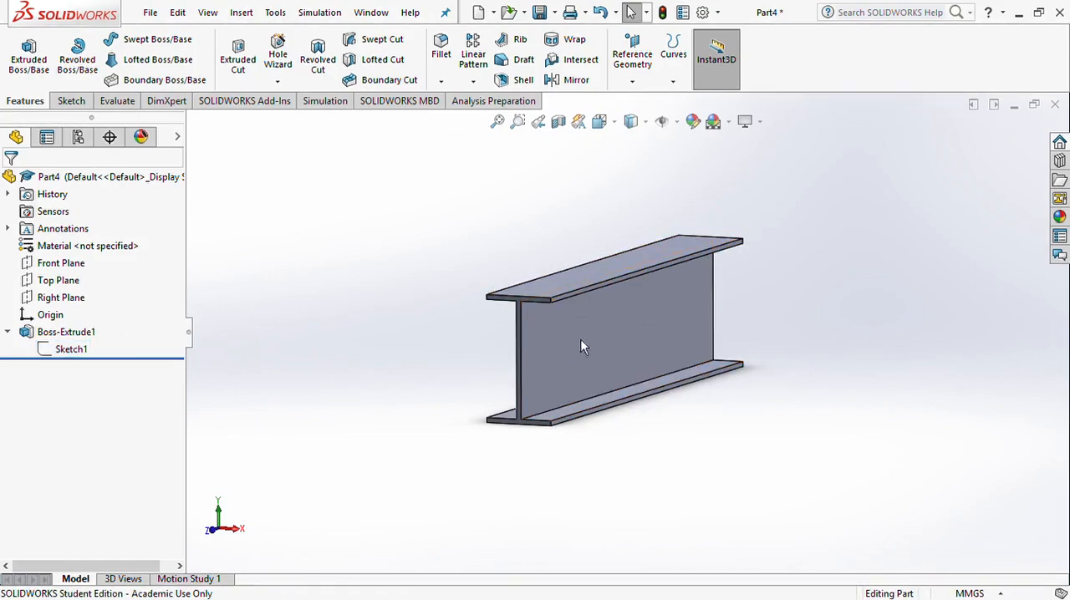
left_click(7, 332)
left_click(7, 332)
Delete the beam's boss extrusion while keeping its I-profile sketch
left_click(59, 340)
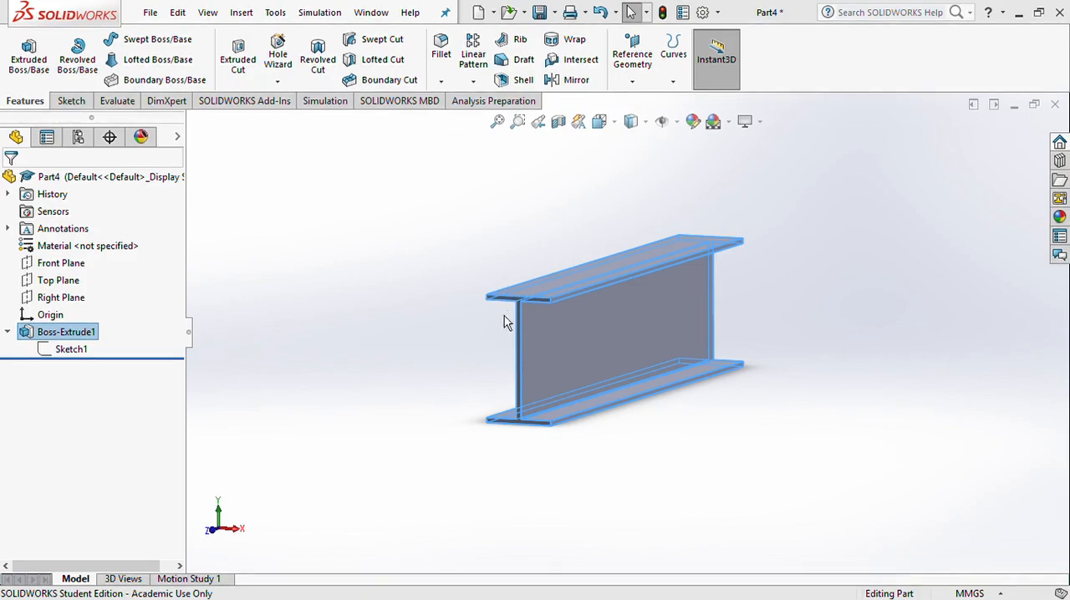
left_click(637, 239)
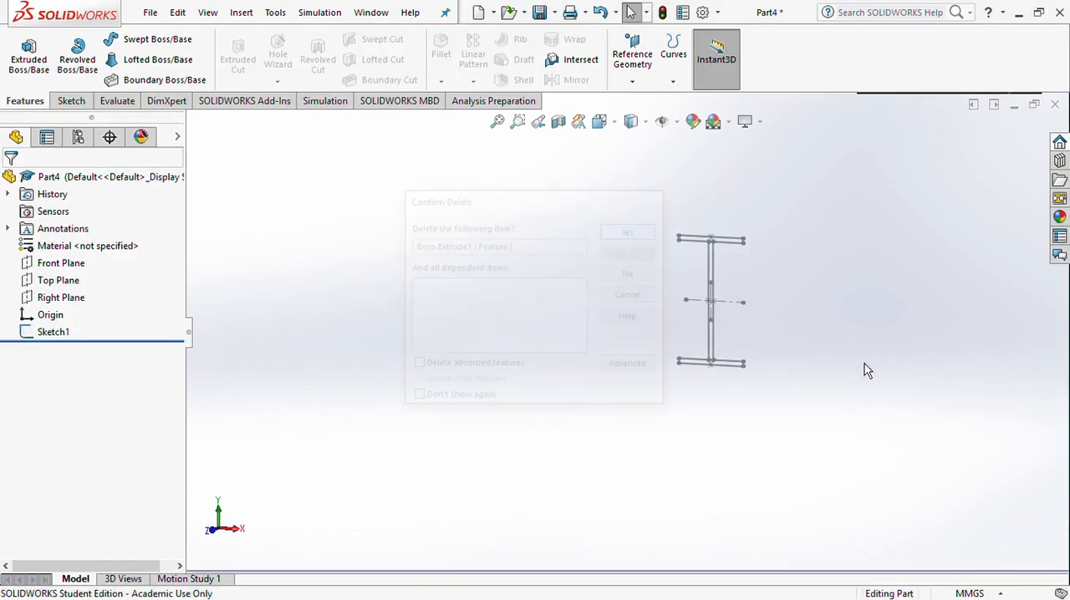
scroll(795, 312, "down", 3)
scroll(707, 303, "up", 4)
scroll(687, 303, "down", 4)
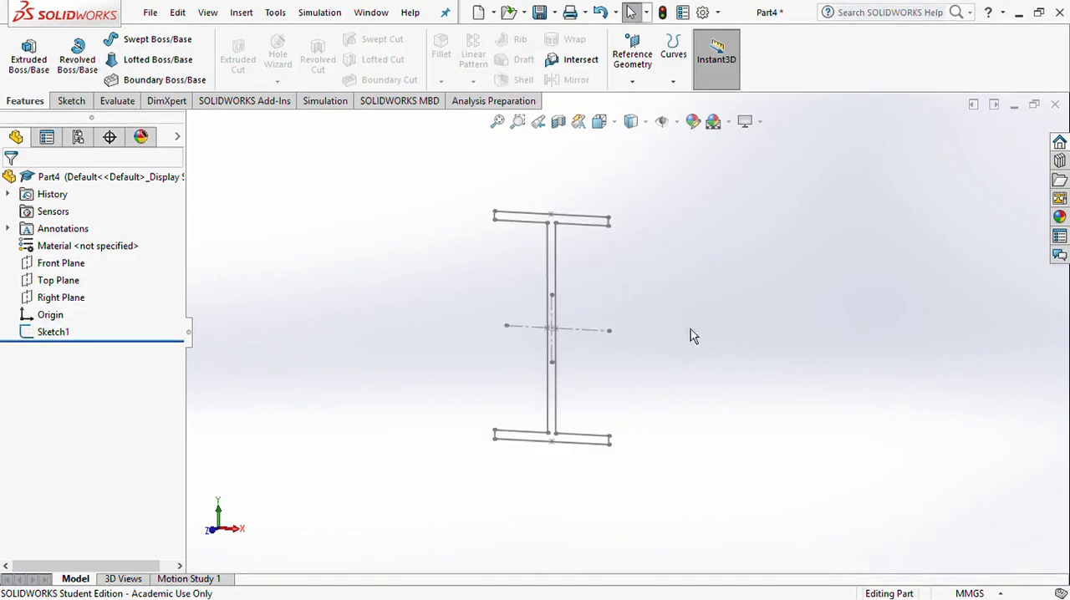
Select the remaining I-profile sketch and orient the view normal to it
left_click(49, 346)
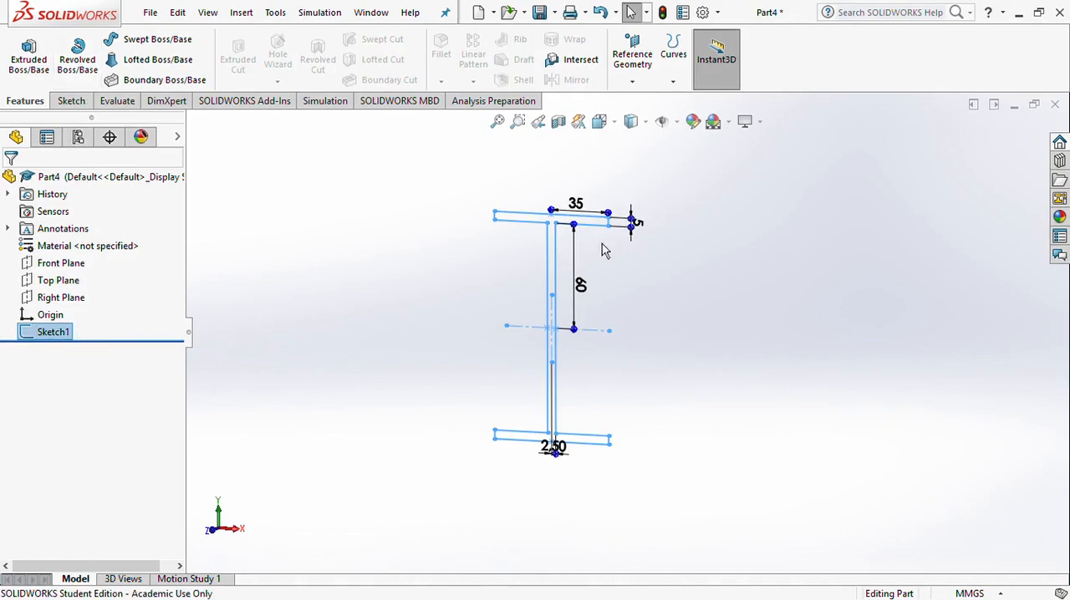
left_click(98, 332)
left_click(84, 391)
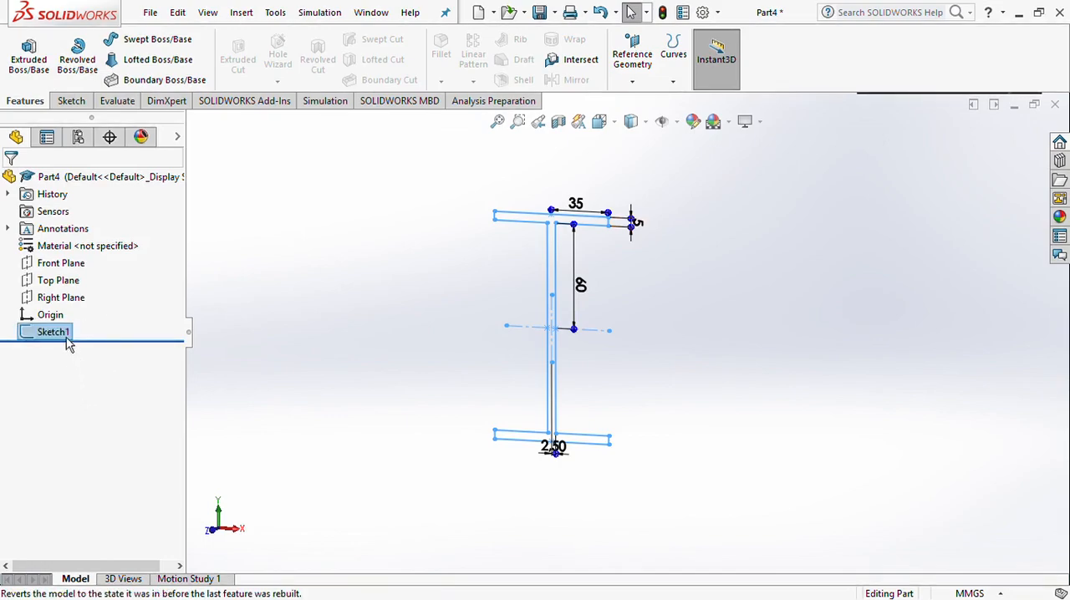
right_click(66, 338)
left_click(123, 293)
scroll(931, 336, "up", 8)
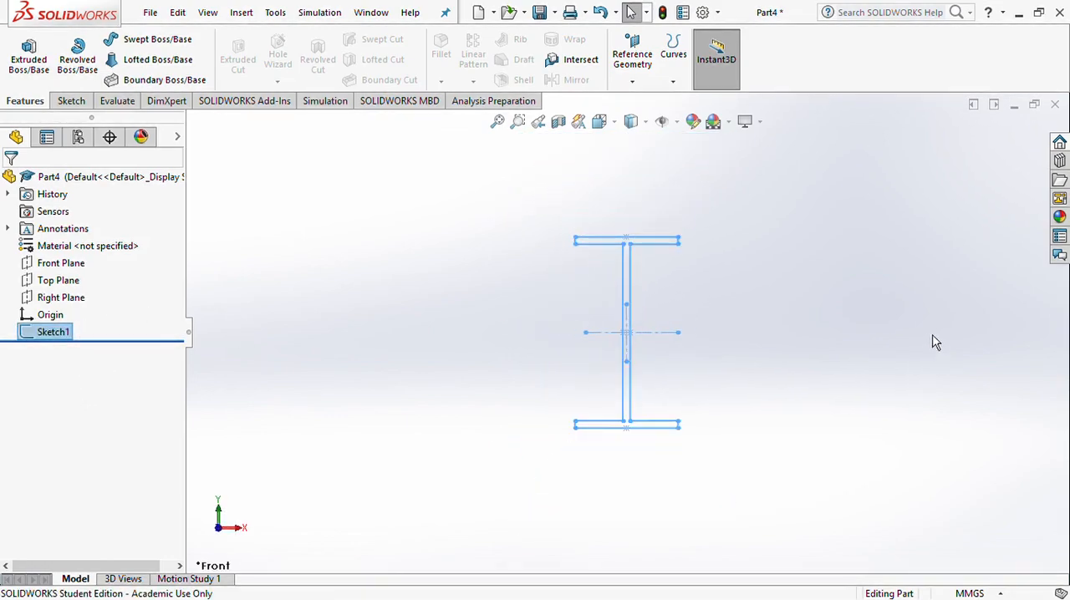
scroll(936, 329, "down", 4)
scroll(888, 332, "up", 4)
scroll(590, 371, "down", 2)
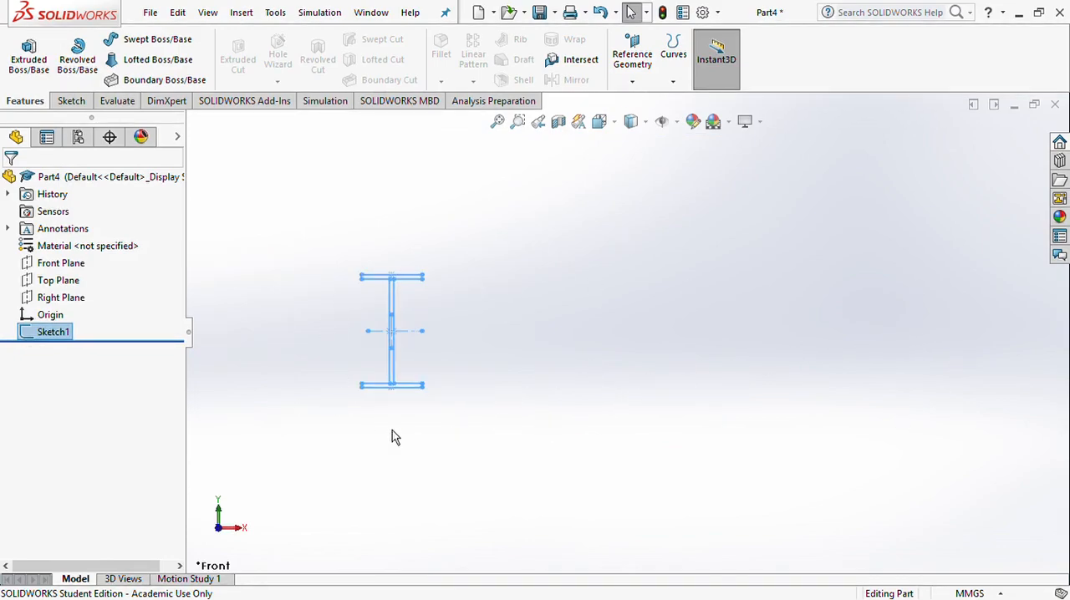
Sketch a vertical construction line about 456 mm long to the right of the I-profile and exit the sketch
left_click(71, 101)
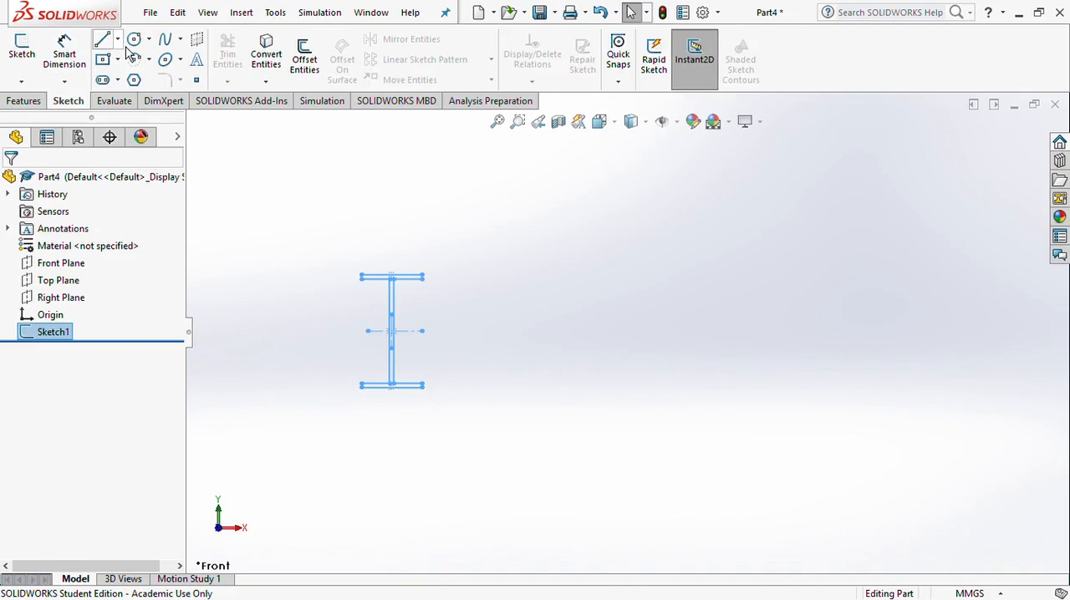
left_click(102, 39)
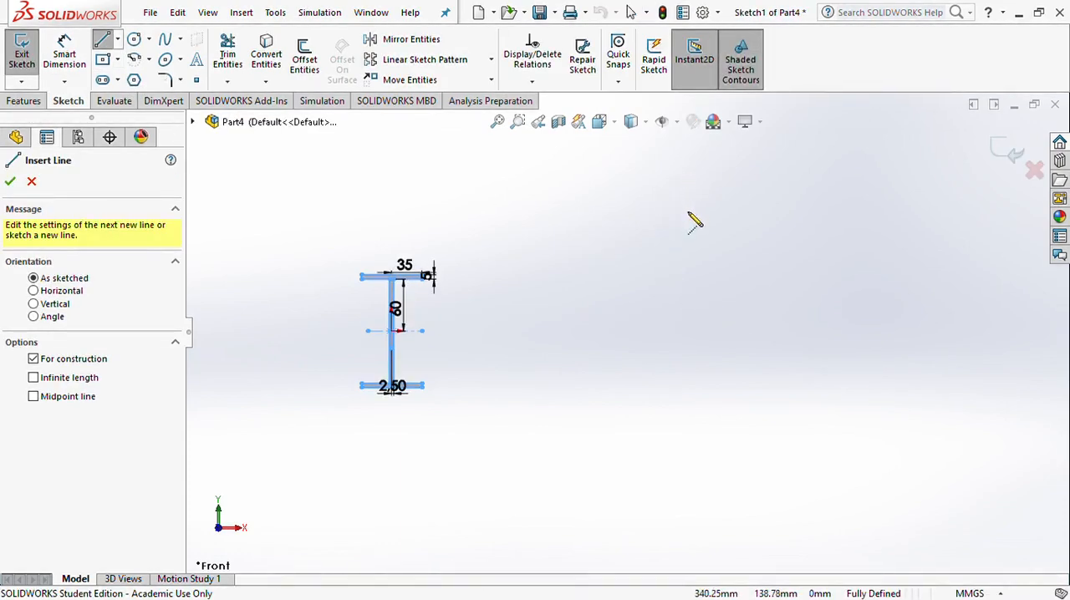
left_click(719, 155)
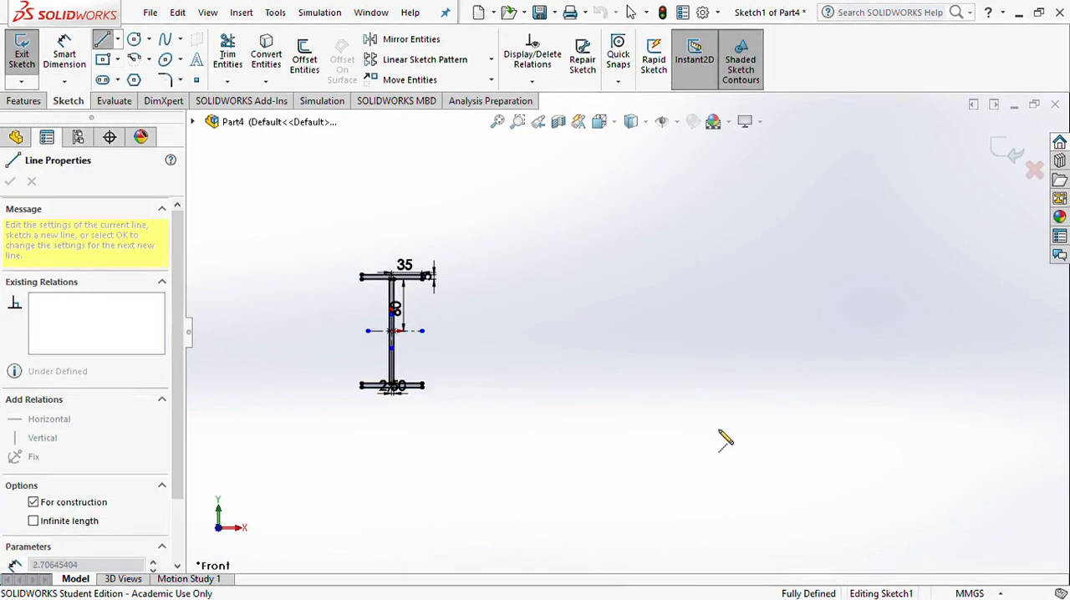
left_click(715, 548)
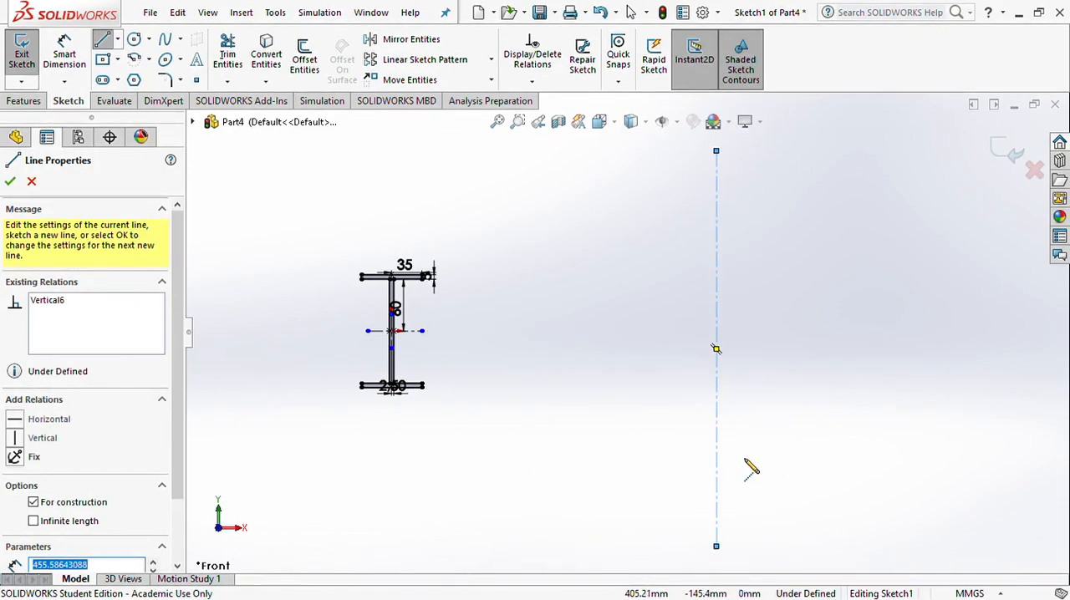
left_click(11, 183)
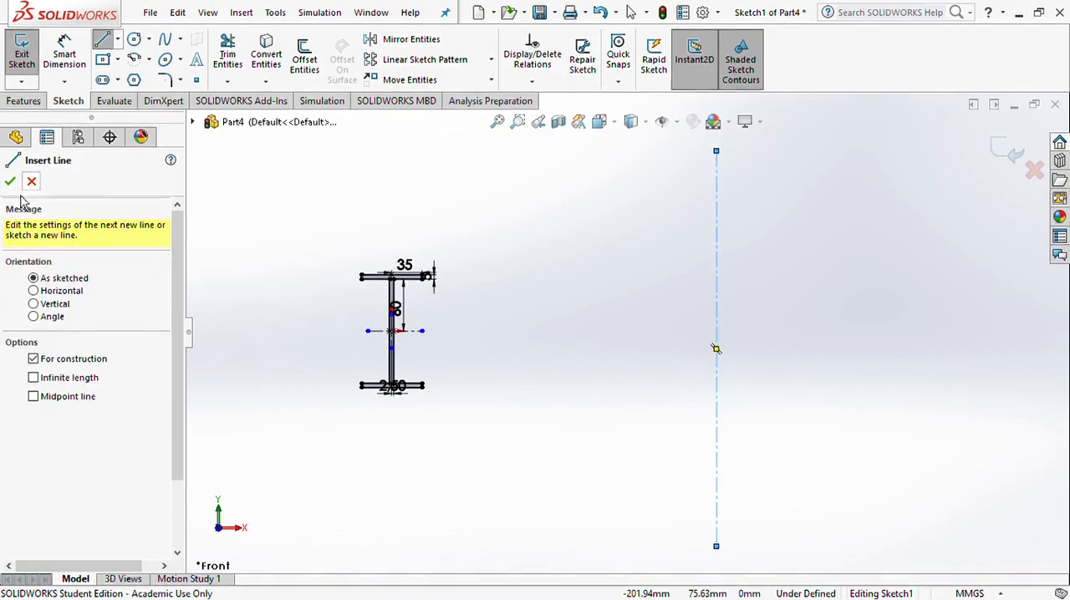
left_click(10, 181)
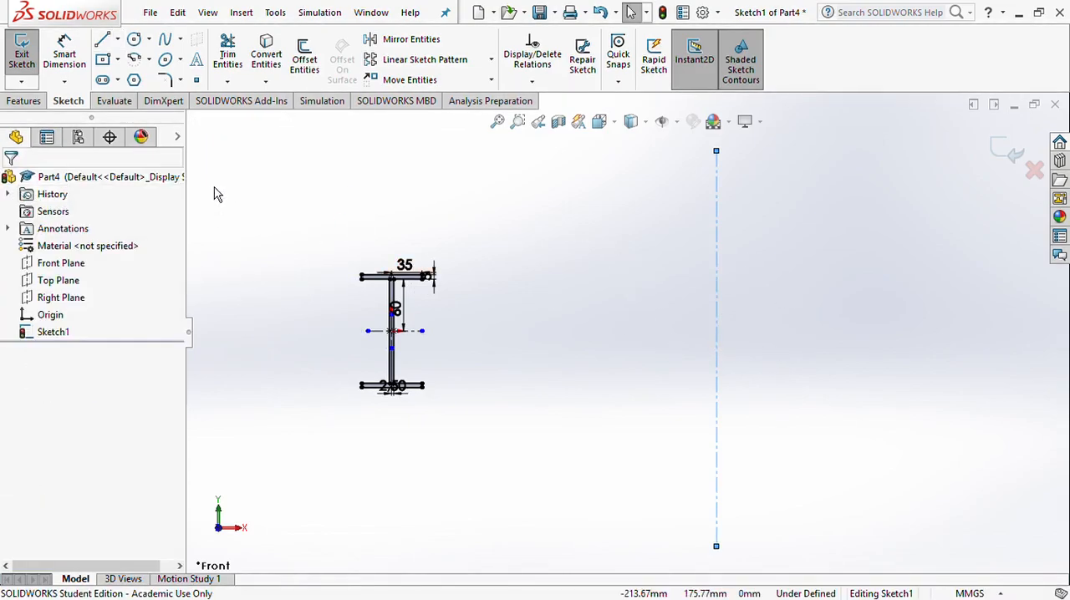
left_click(59, 340)
left_click(1015, 167)
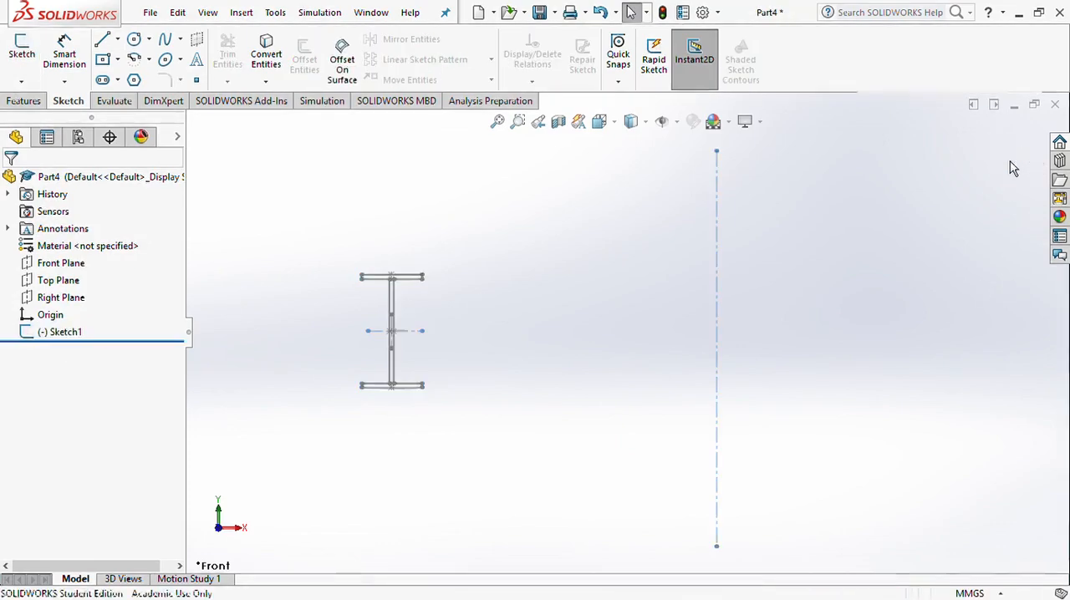
Try a blind 360° revolve of the I-profile sketch about the vertical construction line
left_click(60, 335)
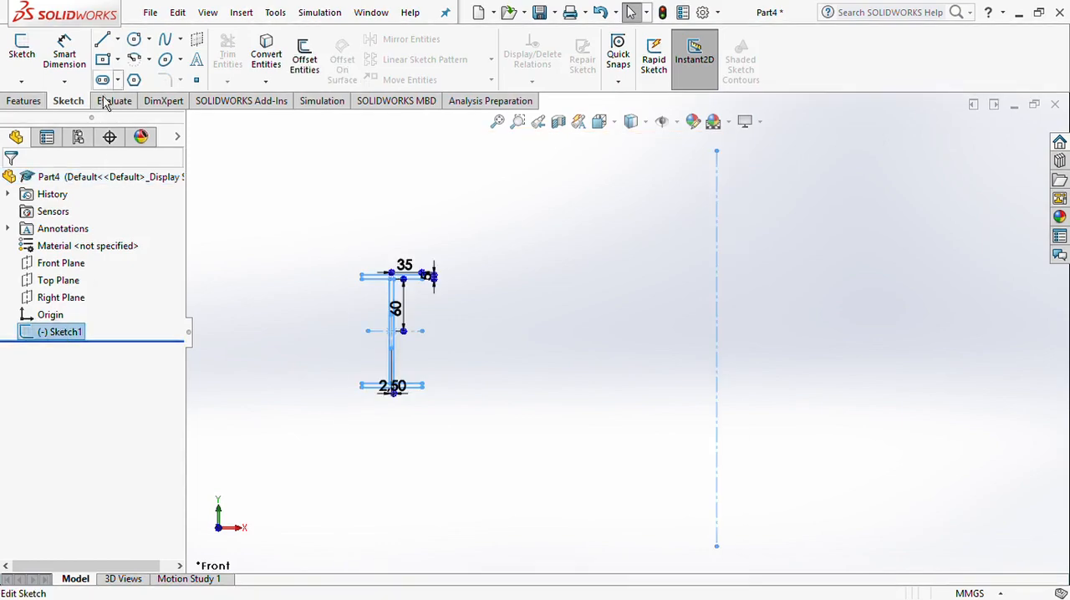
left_click(25, 100)
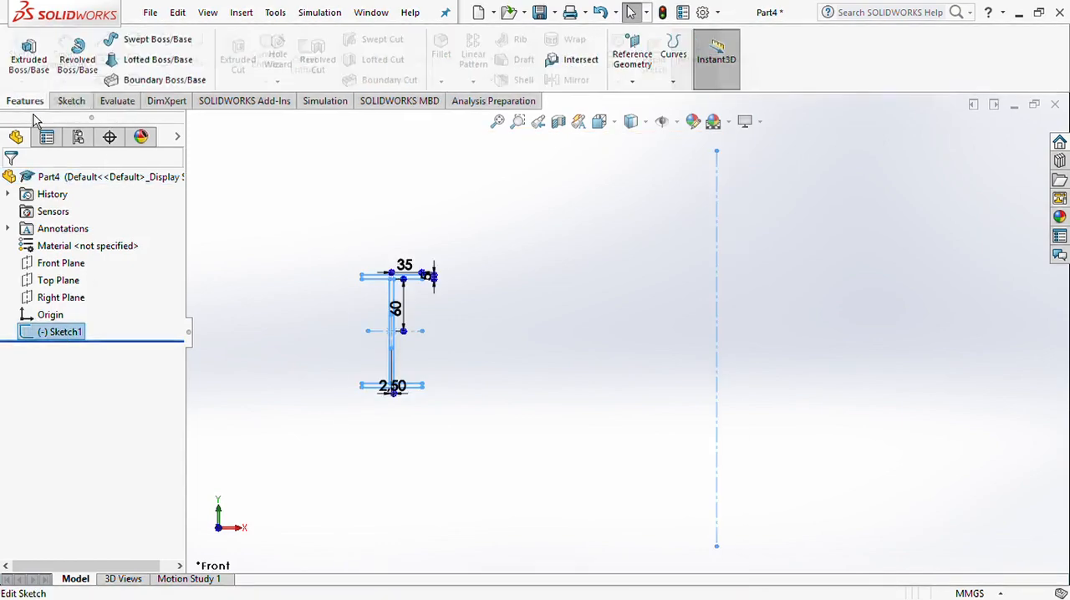
left_click(90, 69)
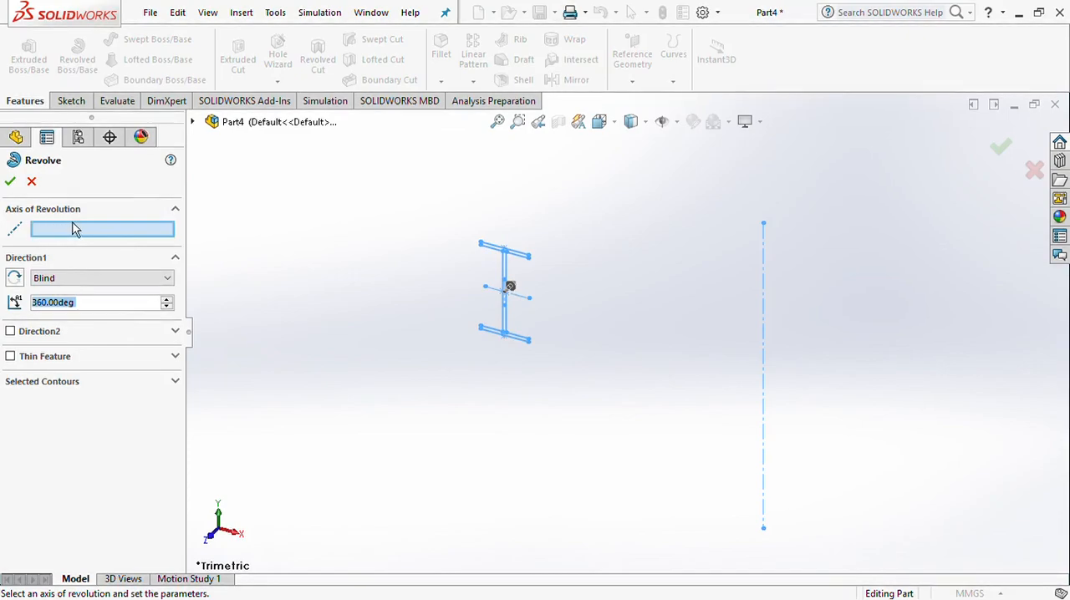
left_click(762, 329)
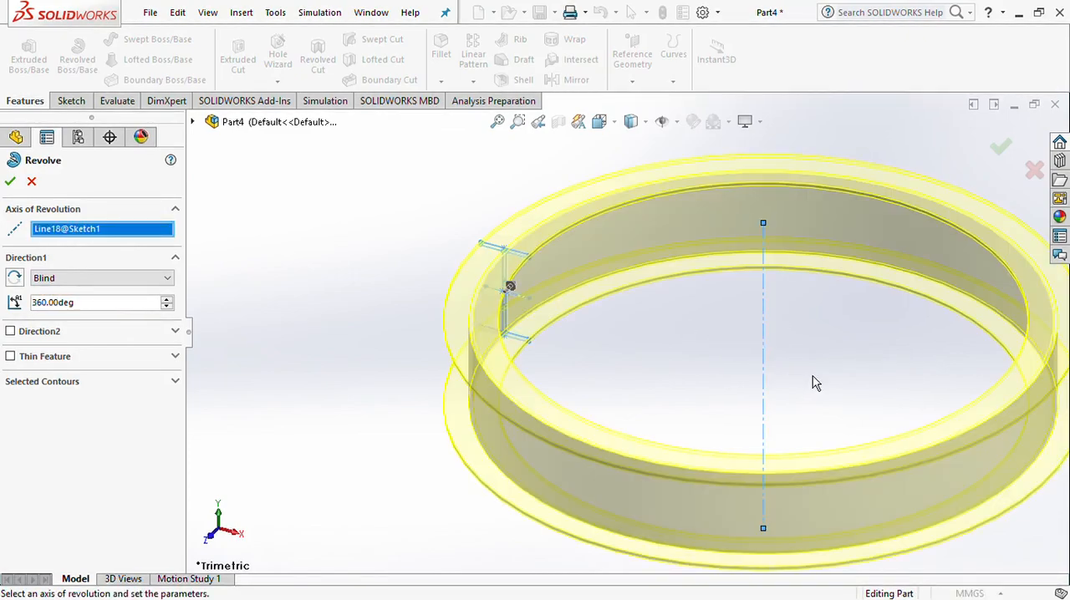
scroll(813, 378, "up", 3)
scroll(767, 353, "down", 4)
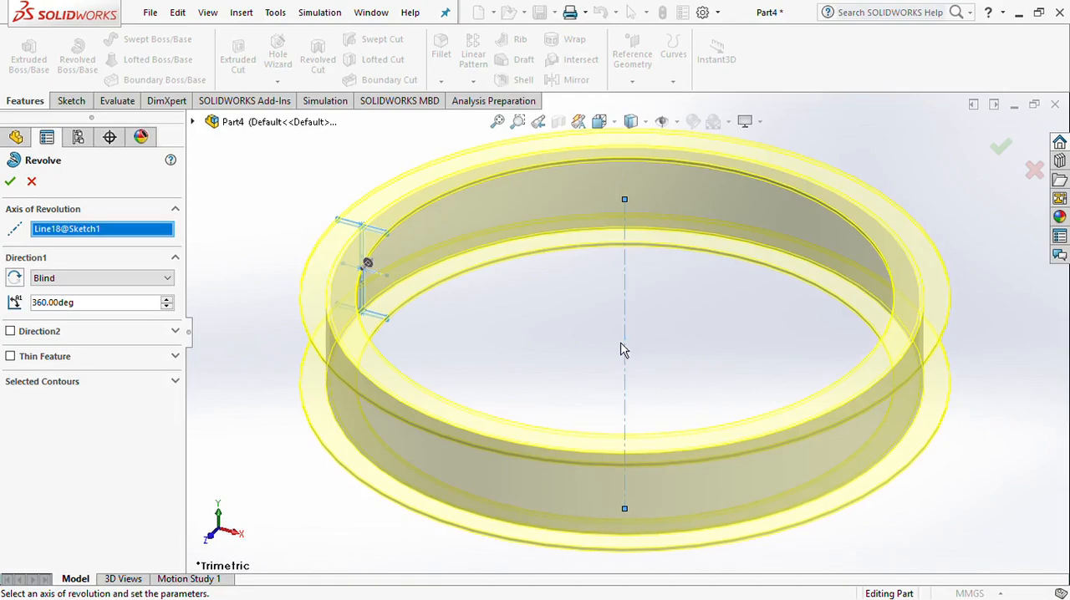
left_click(31, 181)
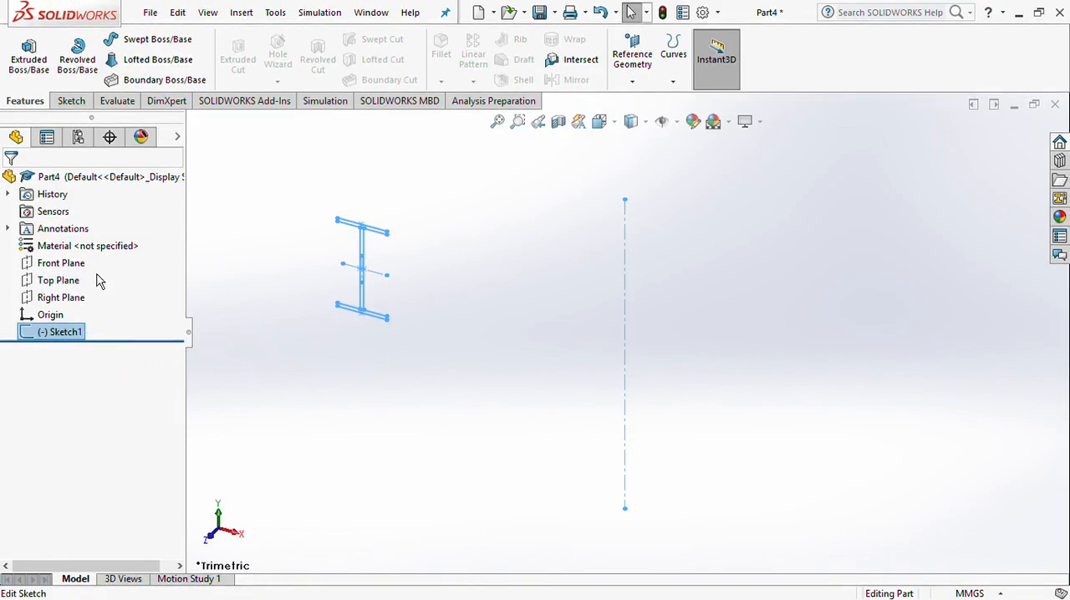
Reopen the I-profile sketch for editing and restore the view normal to it
left_click(87, 270)
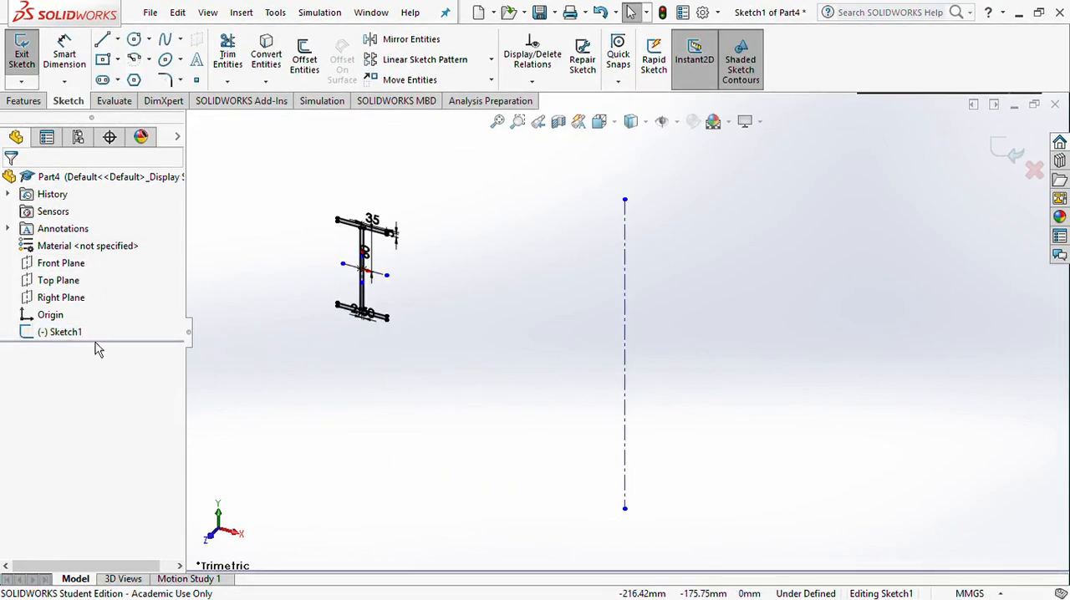
left_click(71, 333)
left_click(100, 321)
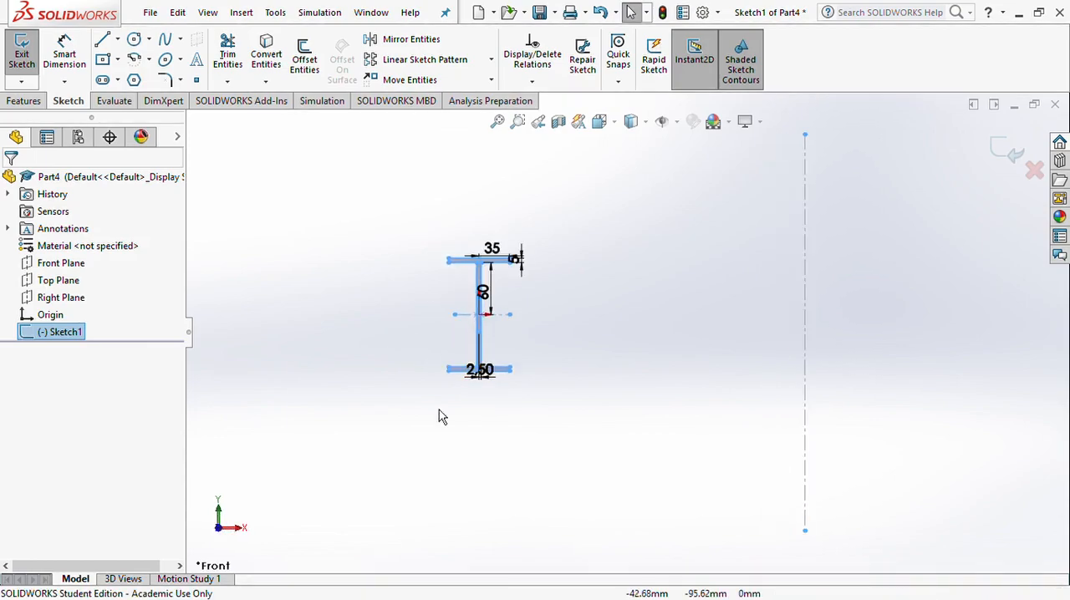
Sketch a horizontal construction line about 520 mm long below the I-profile and exit the sketch
left_click(118, 40)
left_click(125, 76)
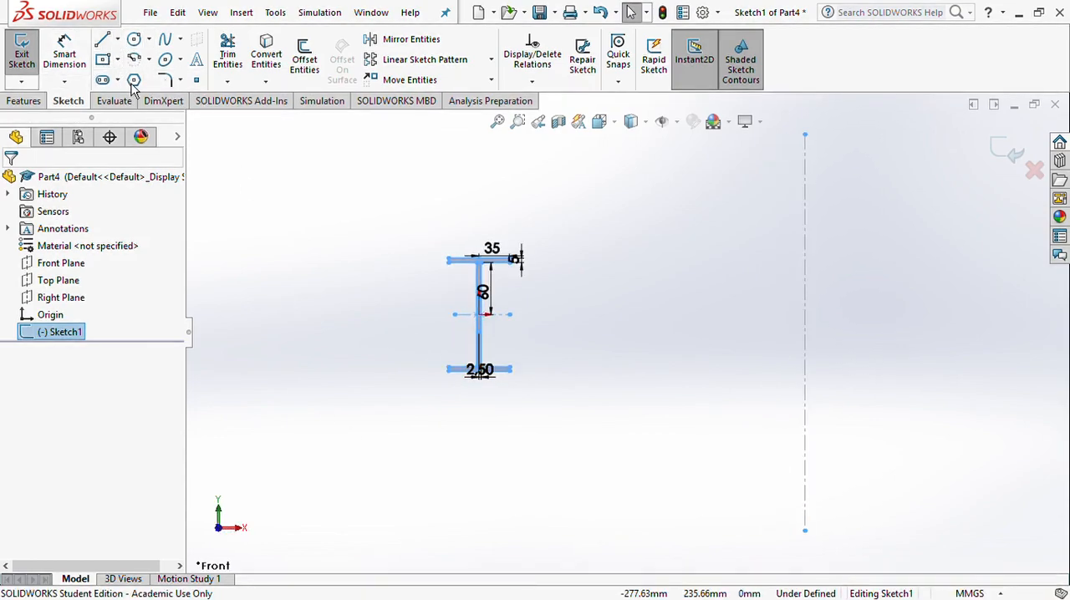
left_click(296, 444)
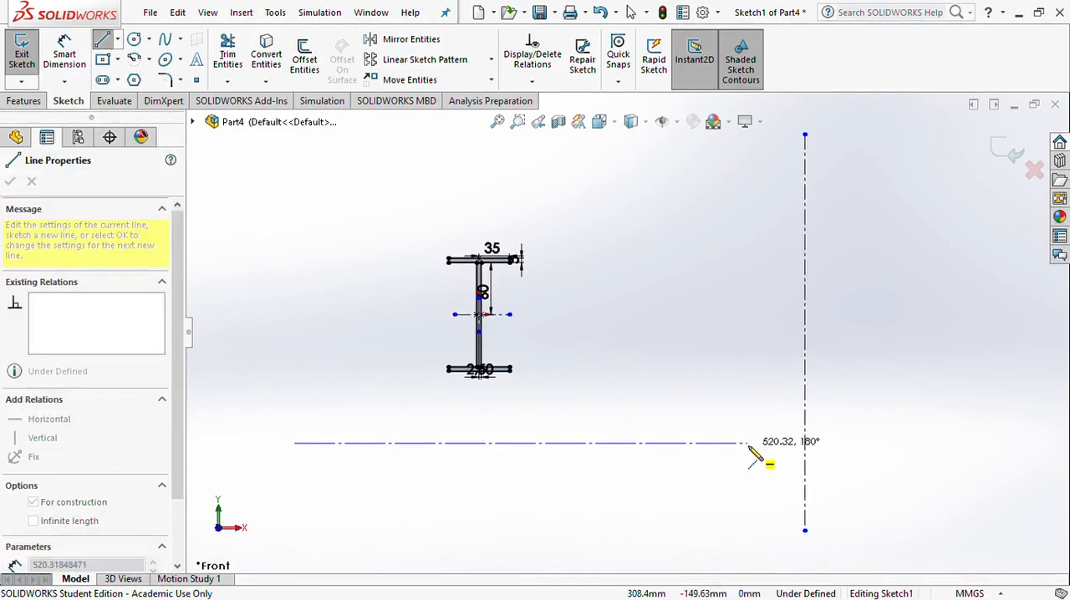
double_click(748, 443)
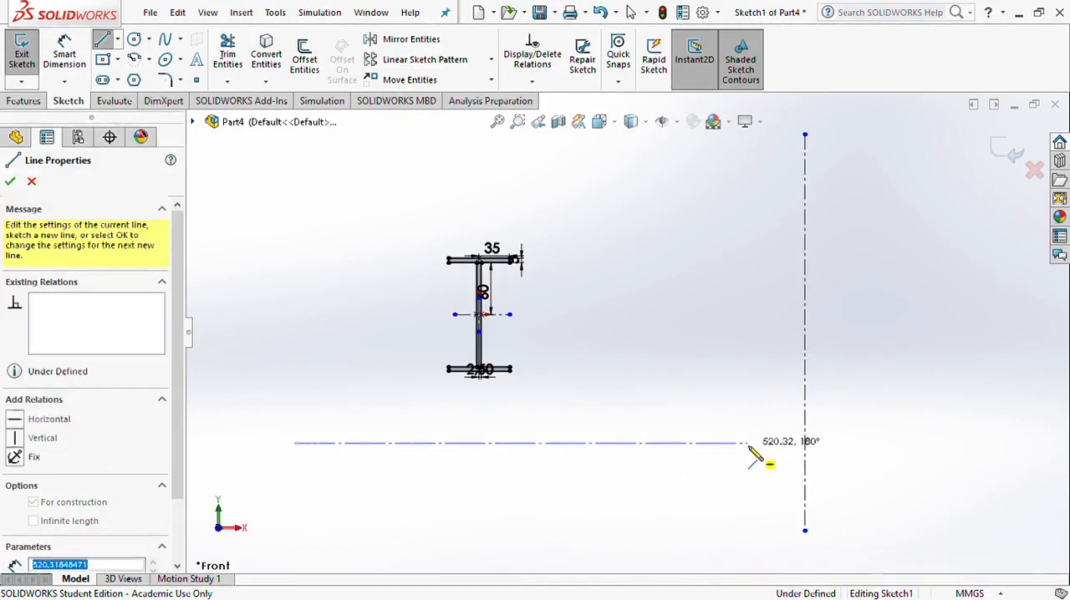
left_click(1008, 155)
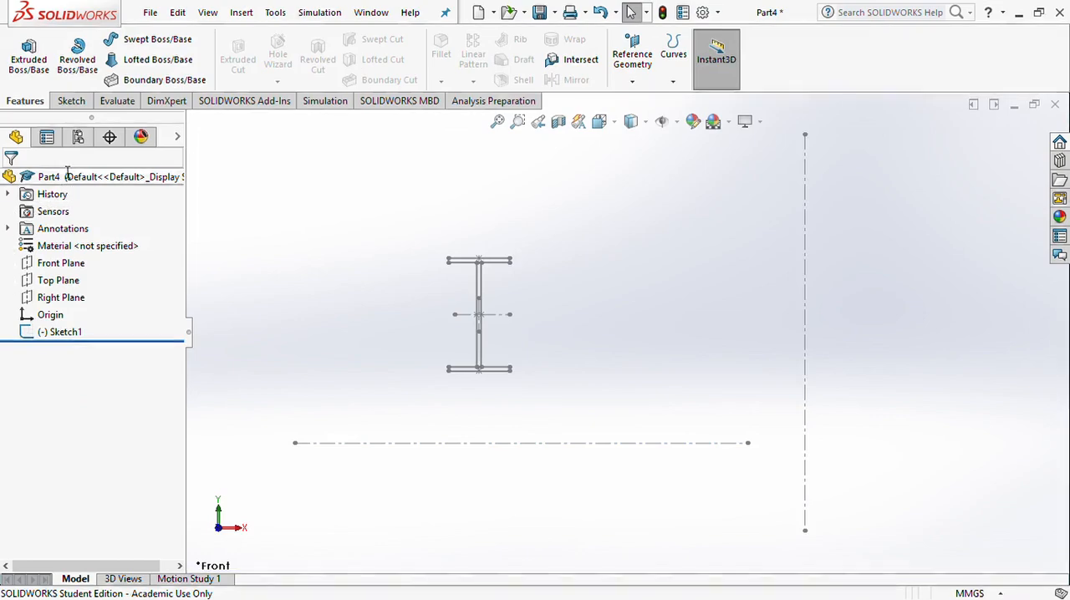
Revolve the I-profile sketch 360° blind about the horizontal construction line below it
left_click(66, 349)
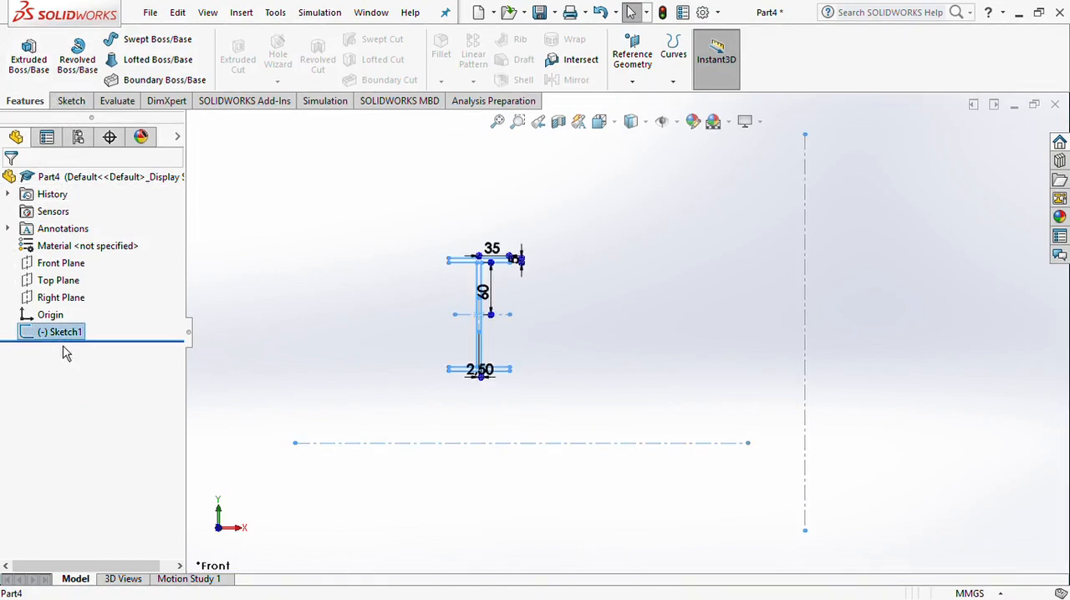
left_click(77, 59)
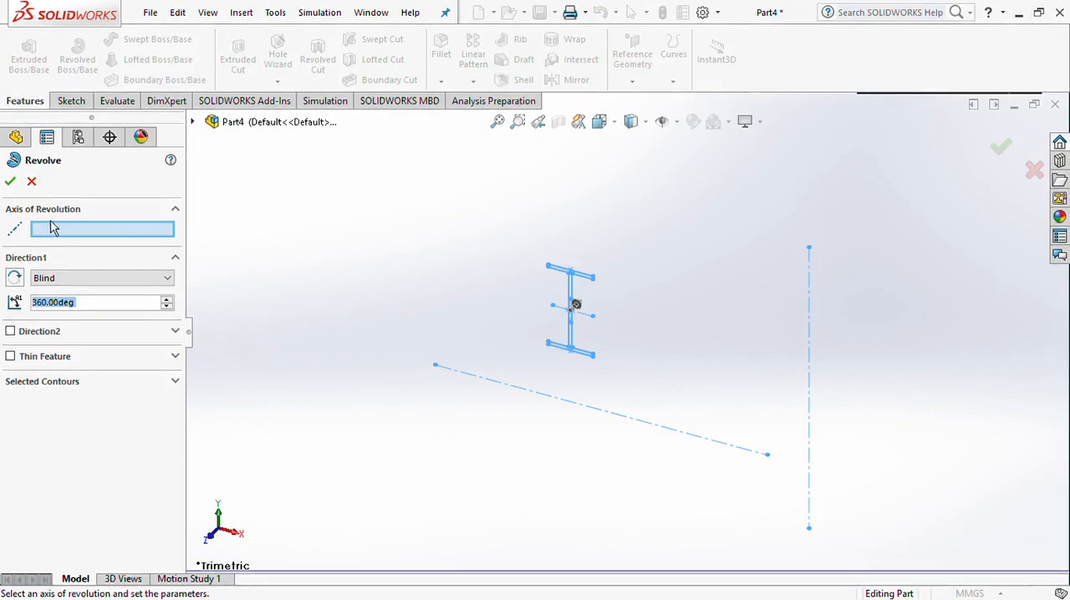
left_click(549, 397)
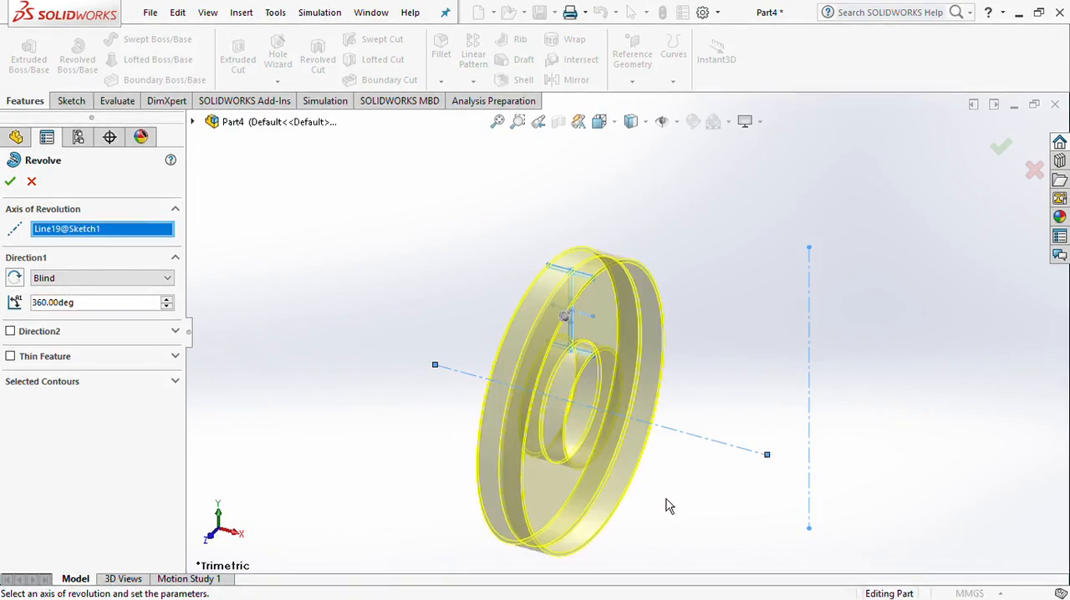
mouse_move(685, 509)
middle_mouse_down()
mouse_move(714, 470)
mouse_move(617, 449)
mouse_move(810, 396)
mouse_move(739, 425)
mouse_move(834, 368)
mouse_move(824, 428)
mouse_move(796, 363)
mouse_move(860, 371)
mouse_move(807, 327)
mouse_move(806, 372)
middle_mouse_up()
left_click(1001, 150)
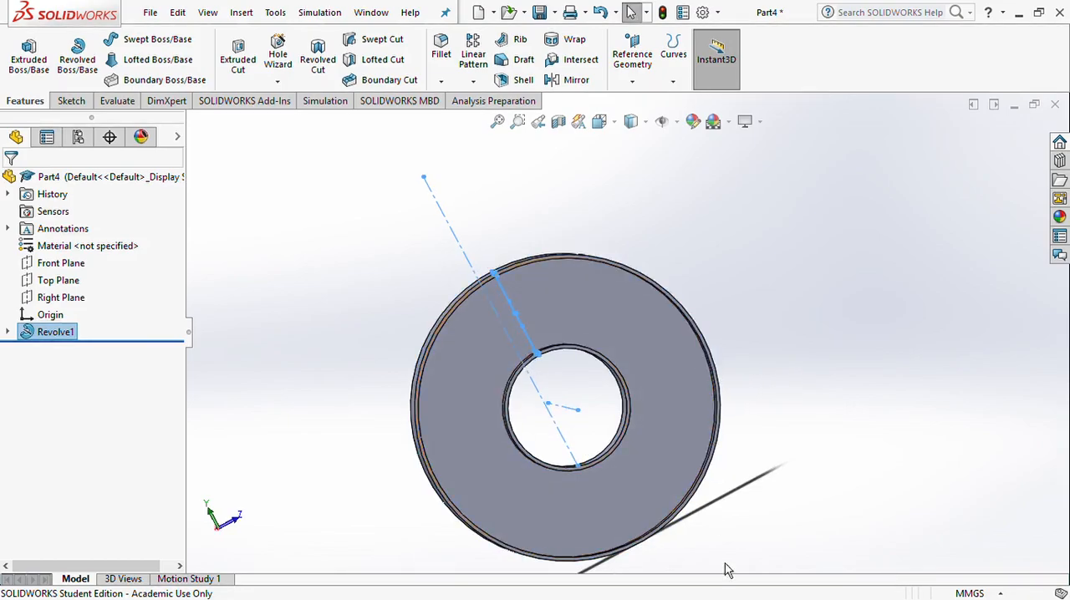
Start a sketch on the ring's web face, viewed normal to the Right Plane, and draw a horizontal construction line from the centre past the rim
left_click(59, 298)
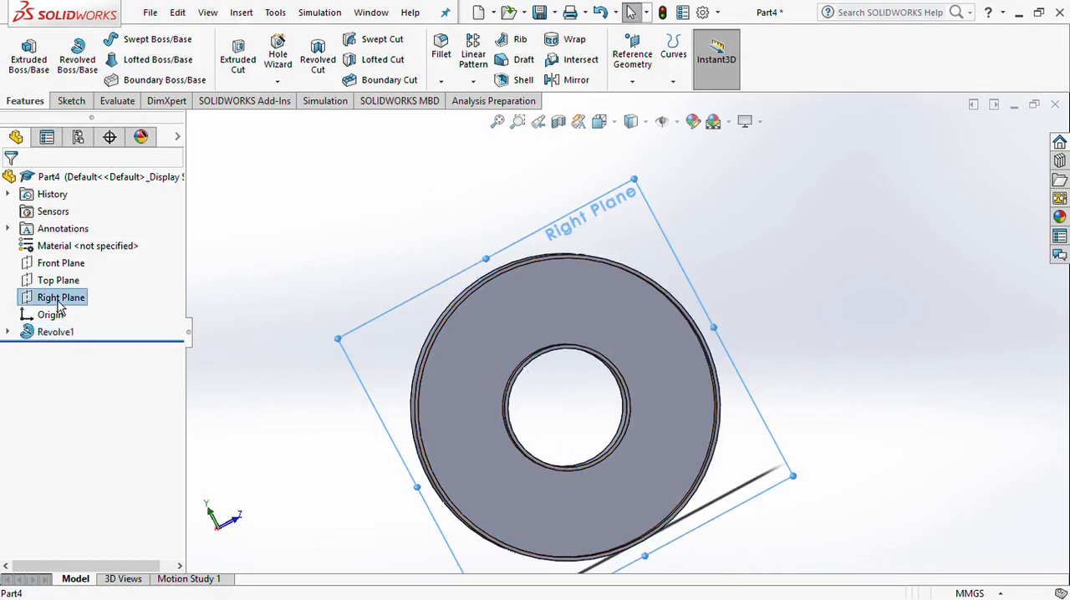
left_click(146, 286)
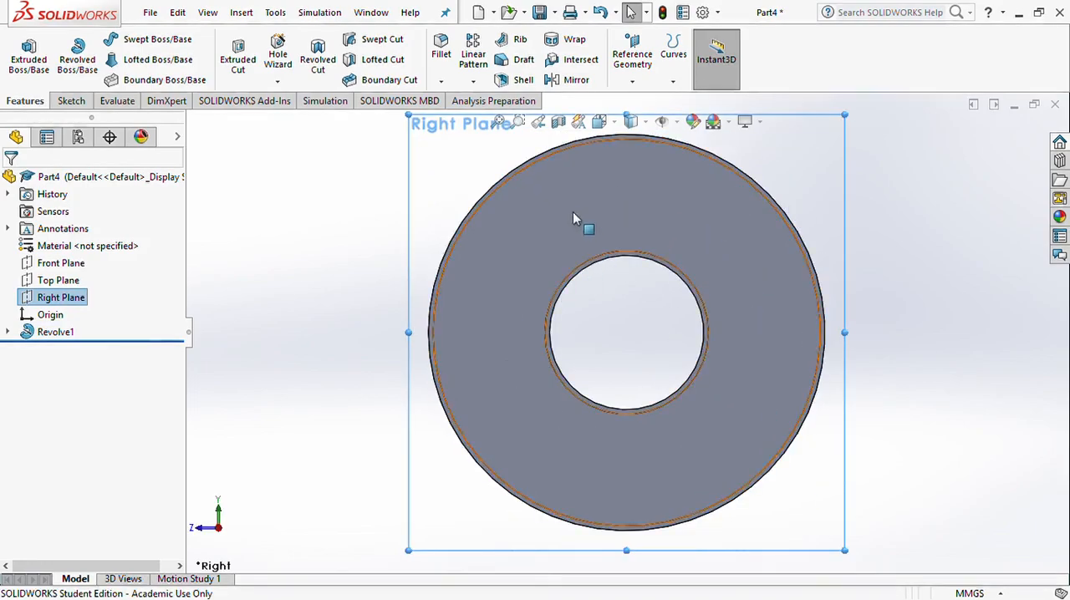
left_click(487, 275)
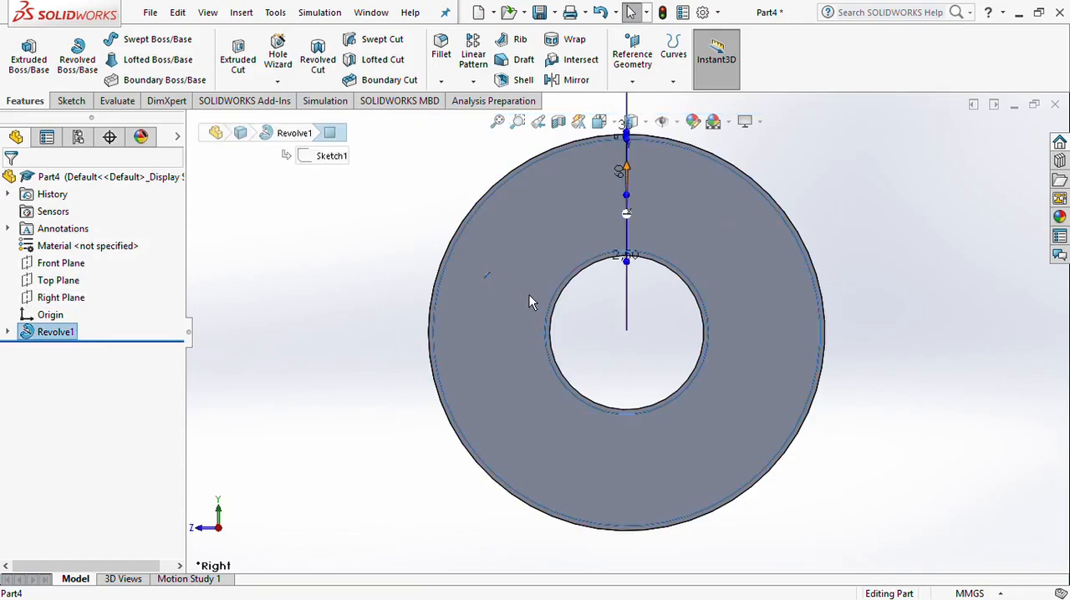
left_click(569, 229)
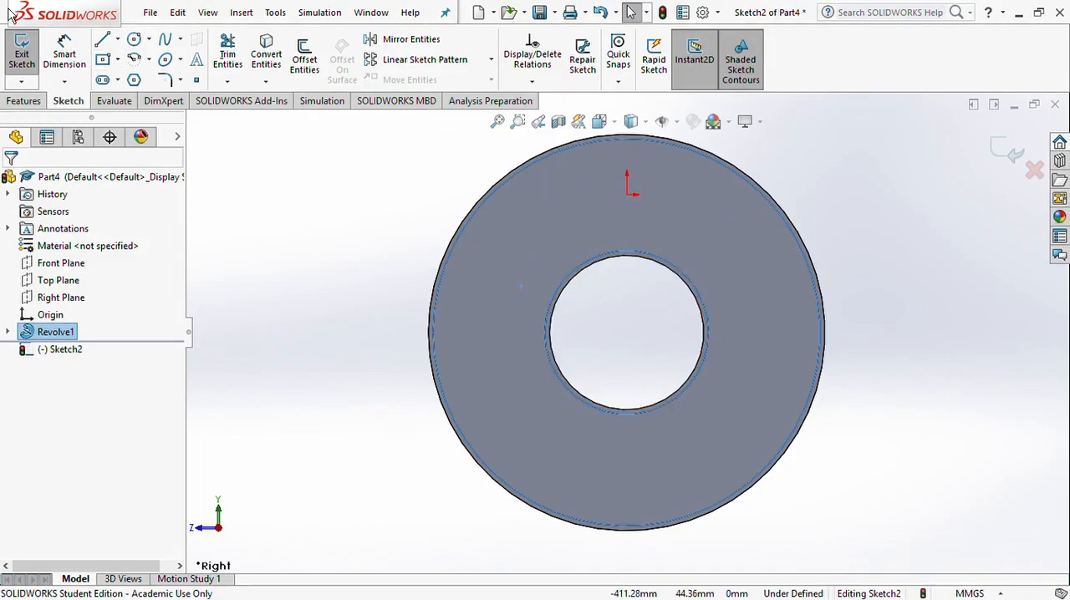
left_click(135, 84)
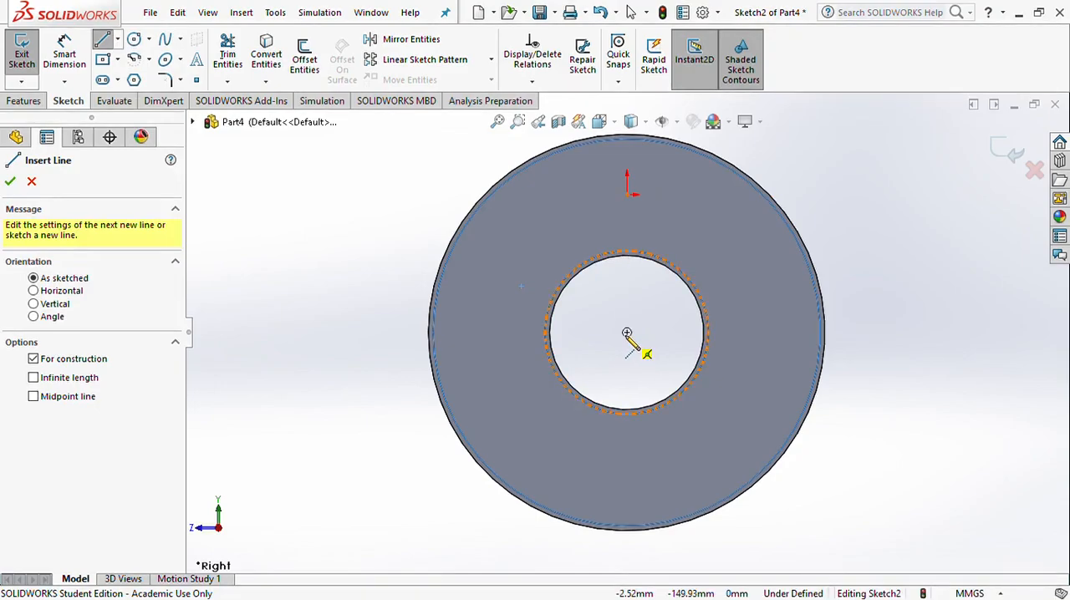
left_click_drag(627, 334, 344, 332)
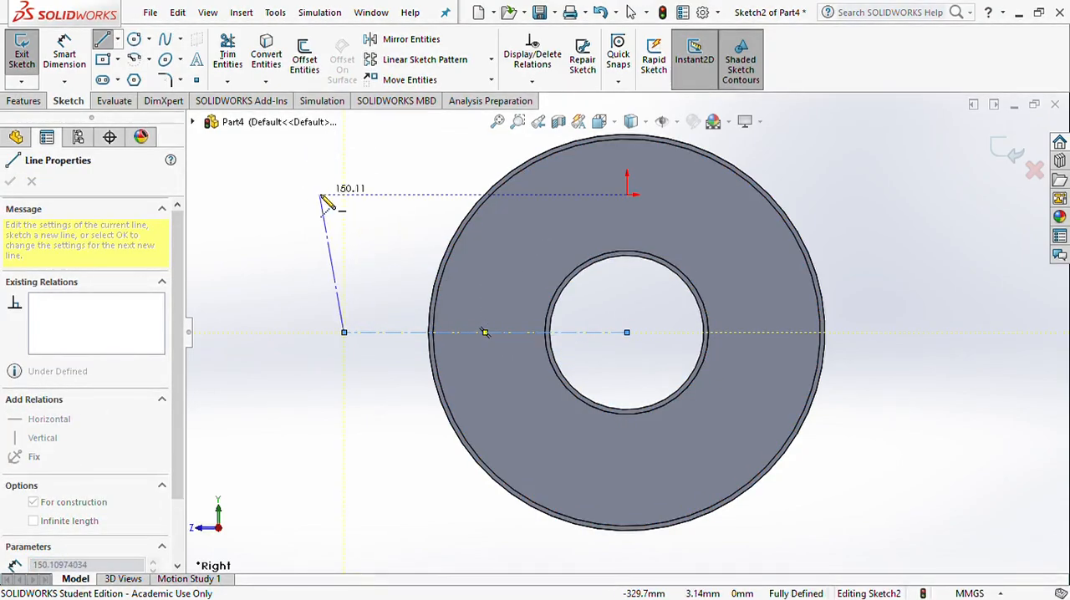
key("Escape")
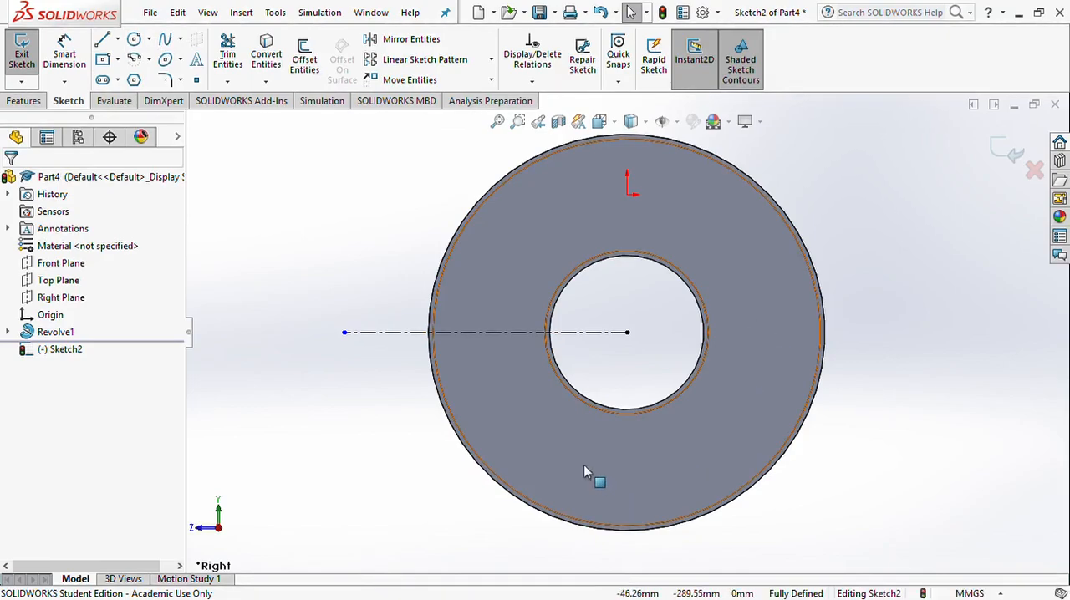
Sketch a circle of about 25.9 mm radius centred on the construction line, midway across the ring's web
left_click(135, 41)
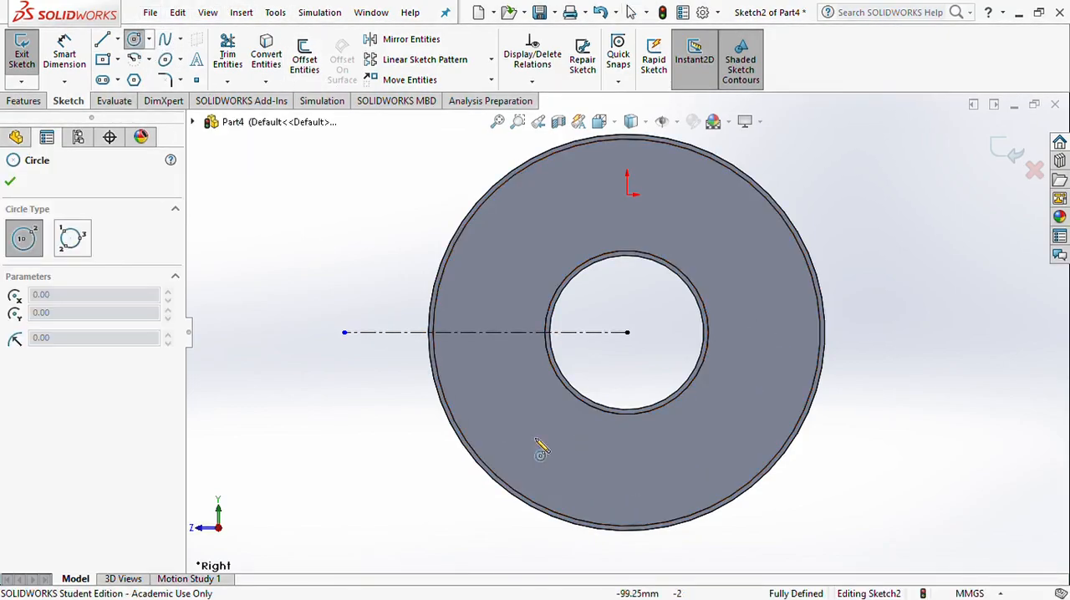
left_click(494, 333)
left_click(511, 316)
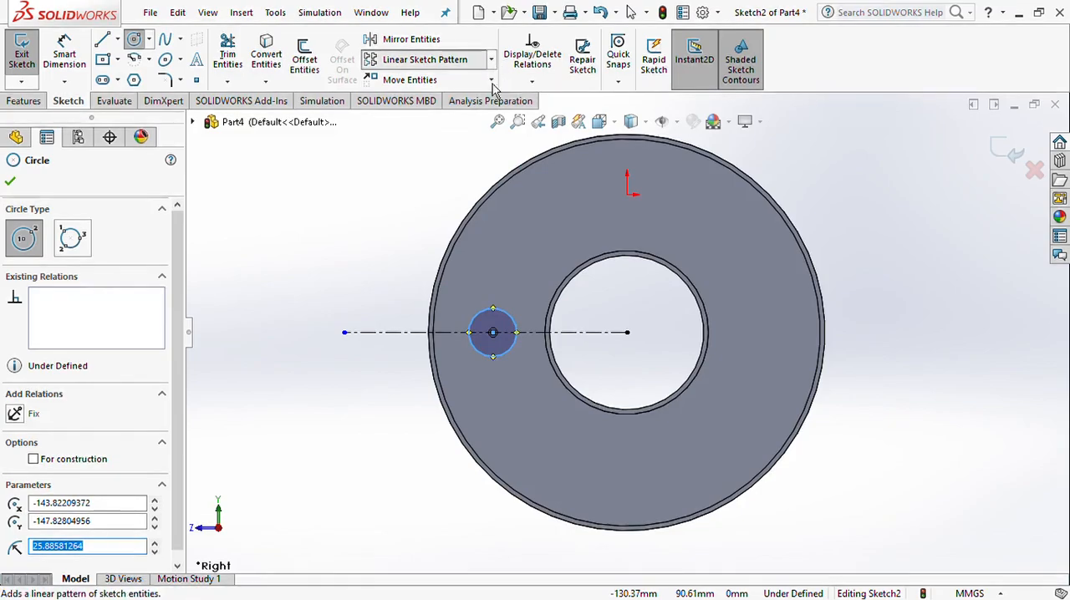
Create a circular sketch pattern of the circle around the ring's centre with 6 equally spaced instances over 360°
left_click(464, 113)
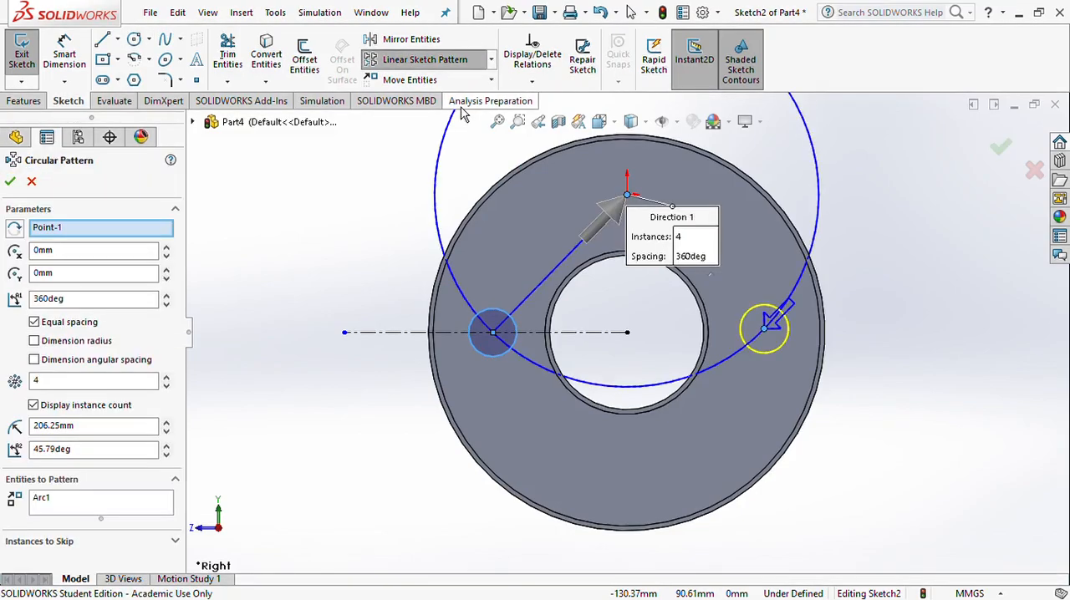
left_click(629, 200)
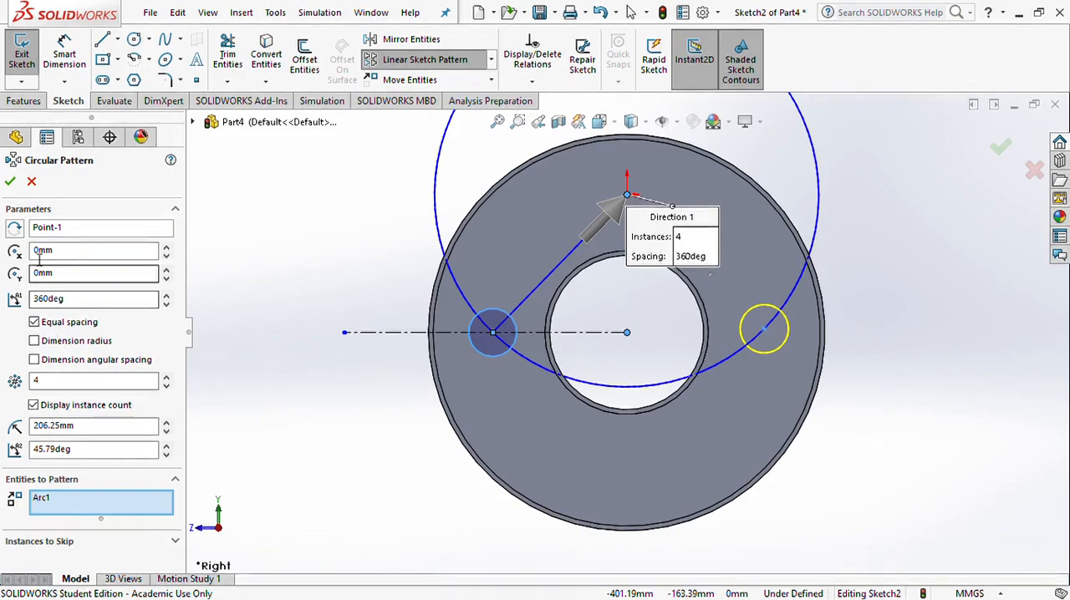
left_click(58, 232)
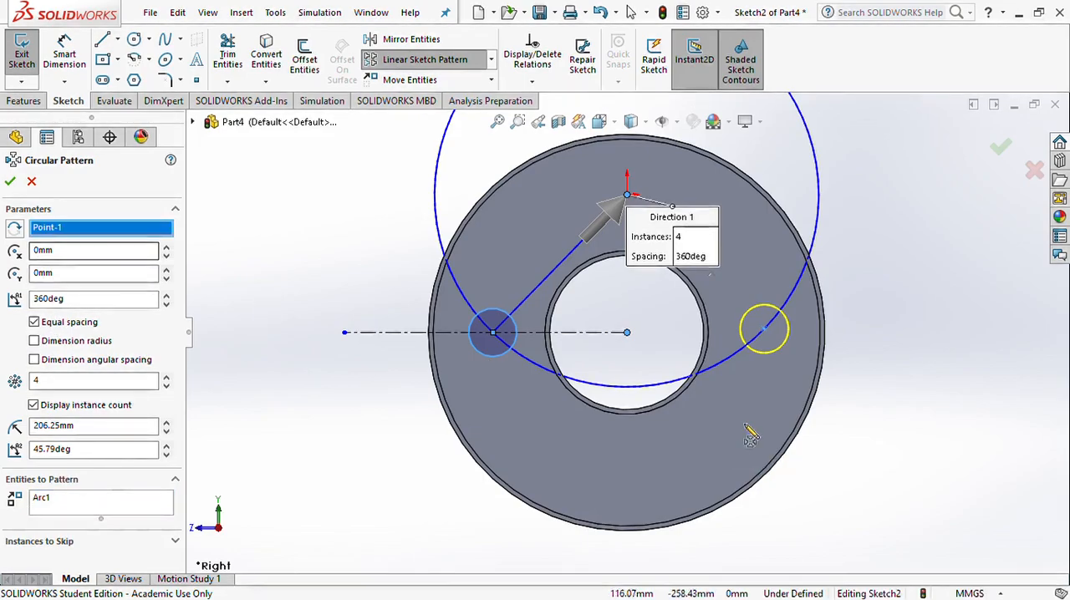
left_click(627, 334)
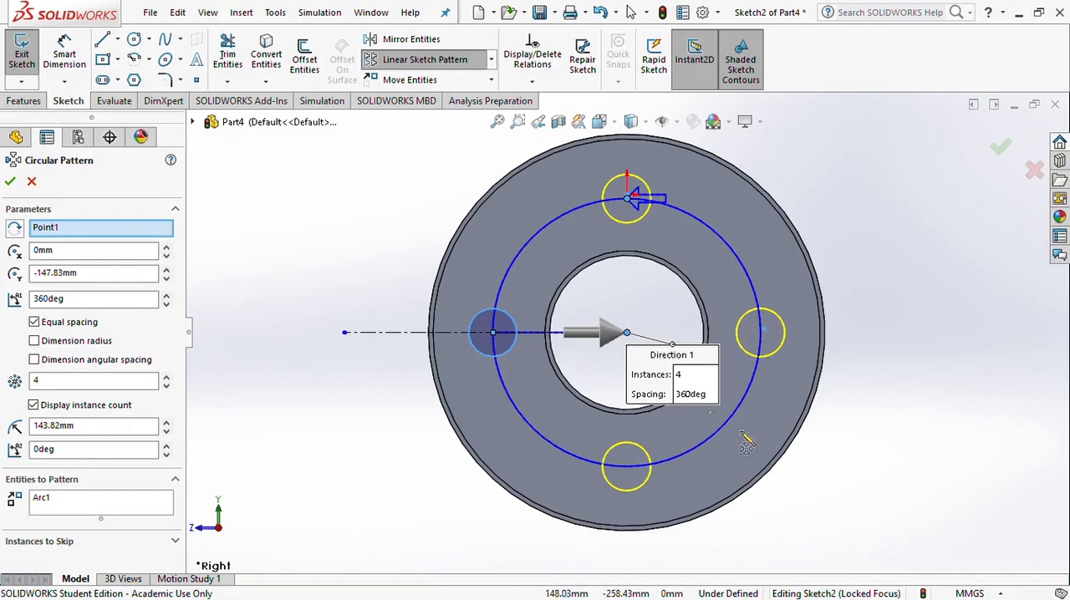
double_click(36, 381)
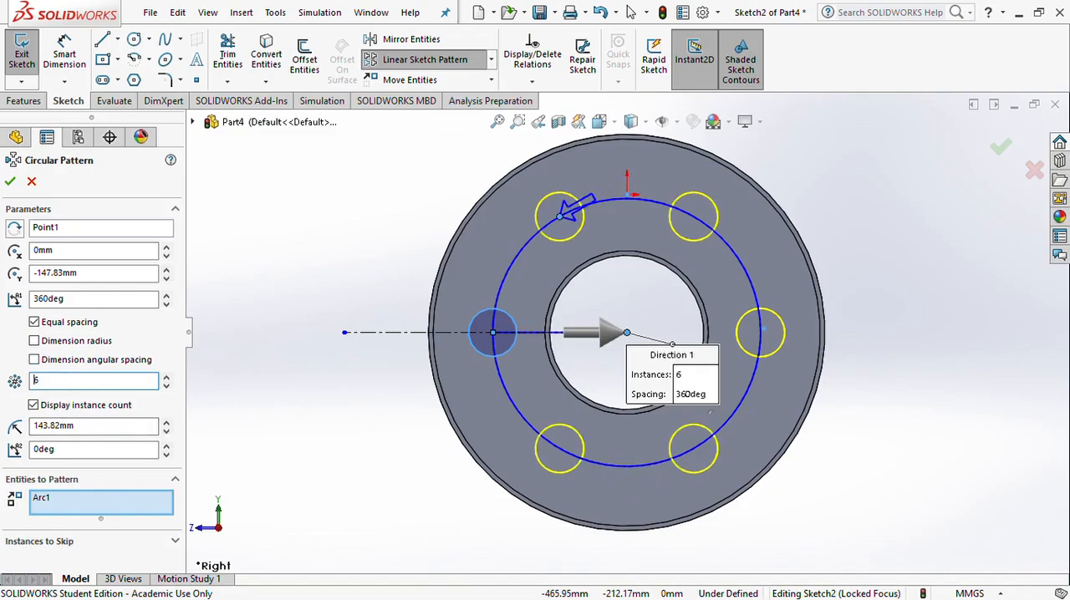
left_click(10, 181)
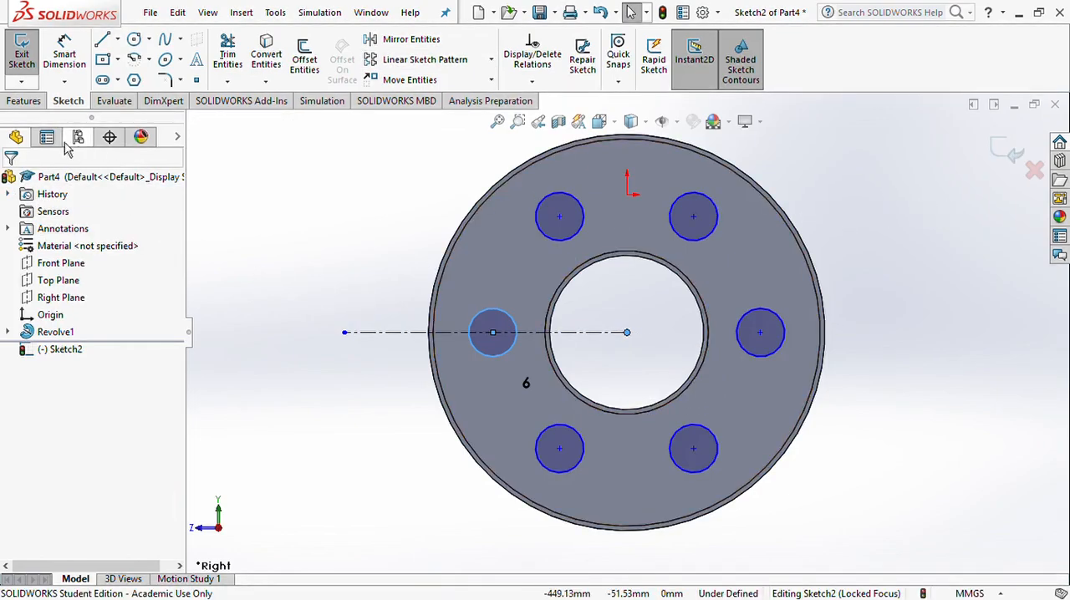
Extrude-cut the six circles Through All the ring's web and inspect the holes from several angles
left_click(30, 101)
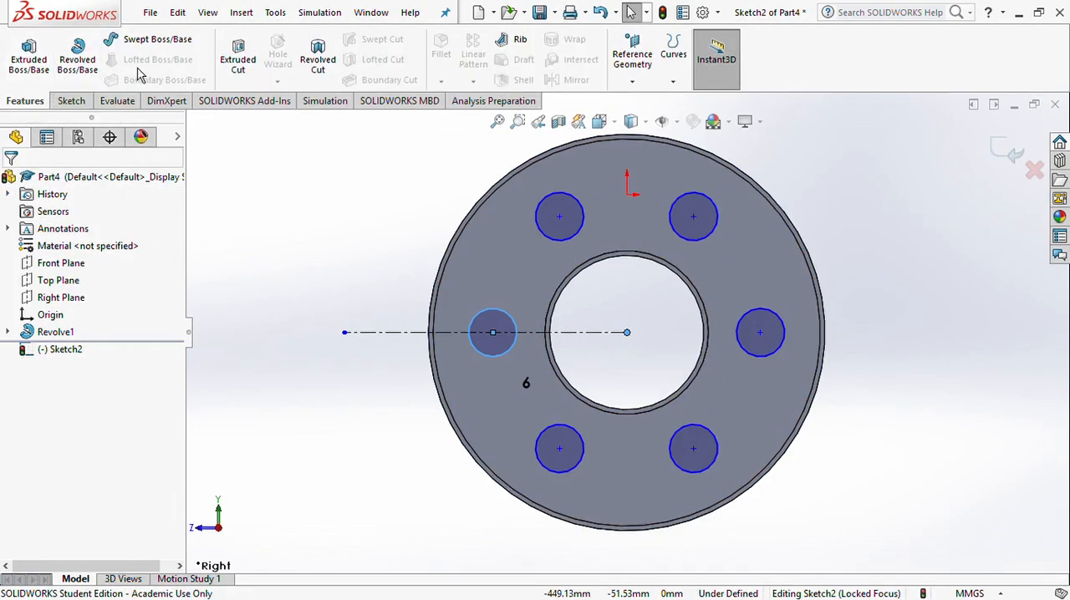
left_click(238, 57)
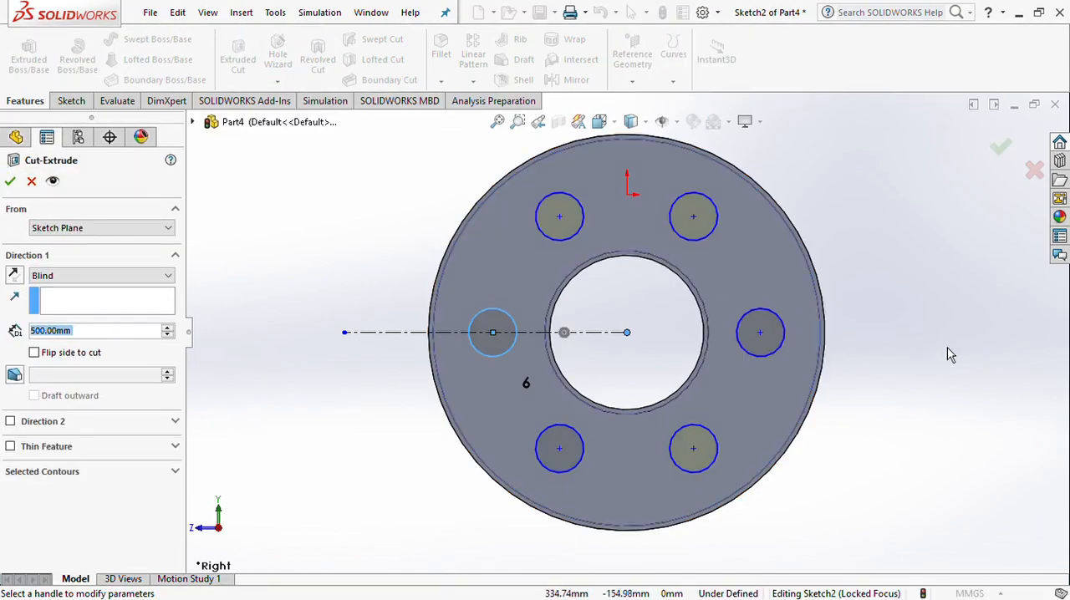
middle_click_drag(947, 344, 845, 372)
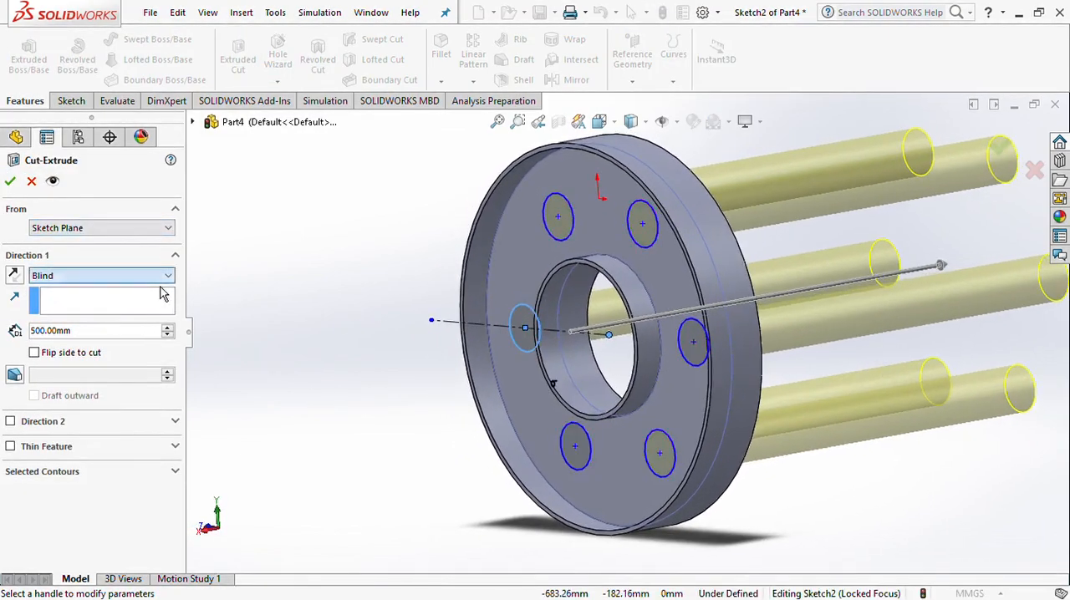
left_click(146, 309)
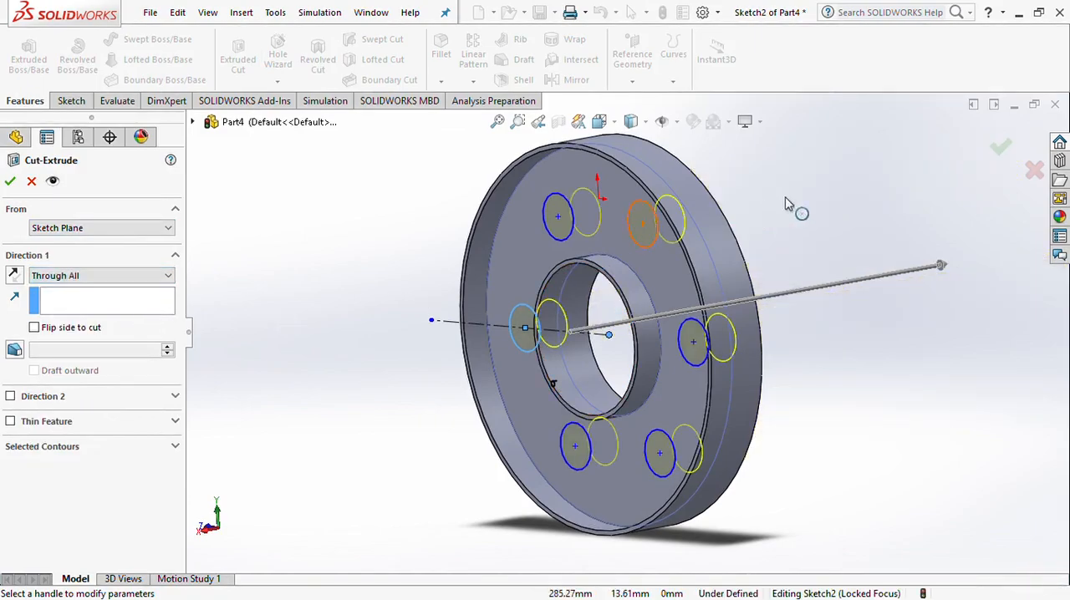
left_click(1001, 147)
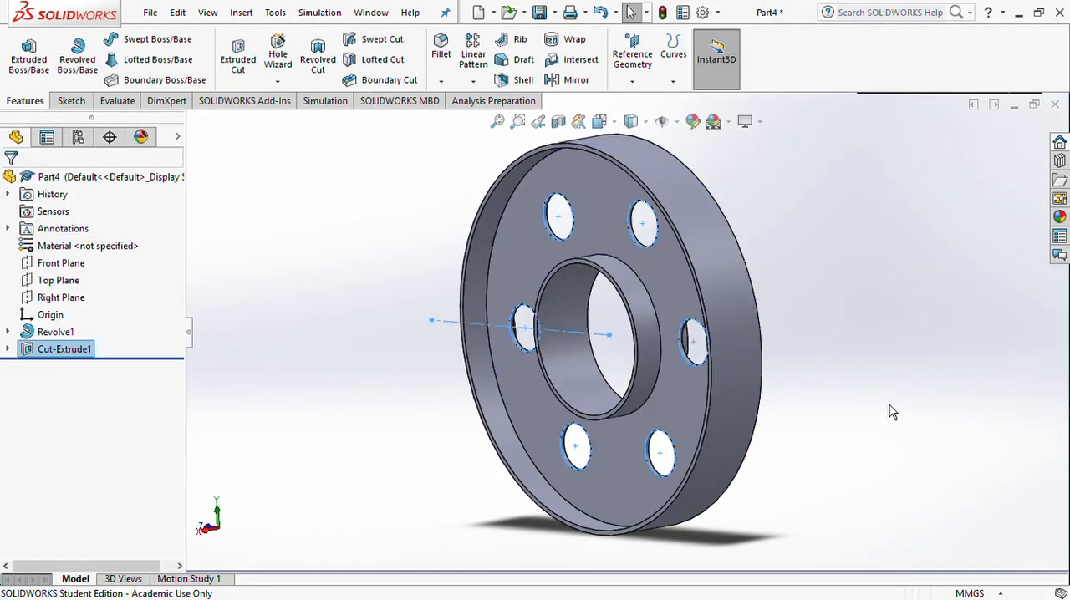
middle_click_drag(825, 458, 100, 452)
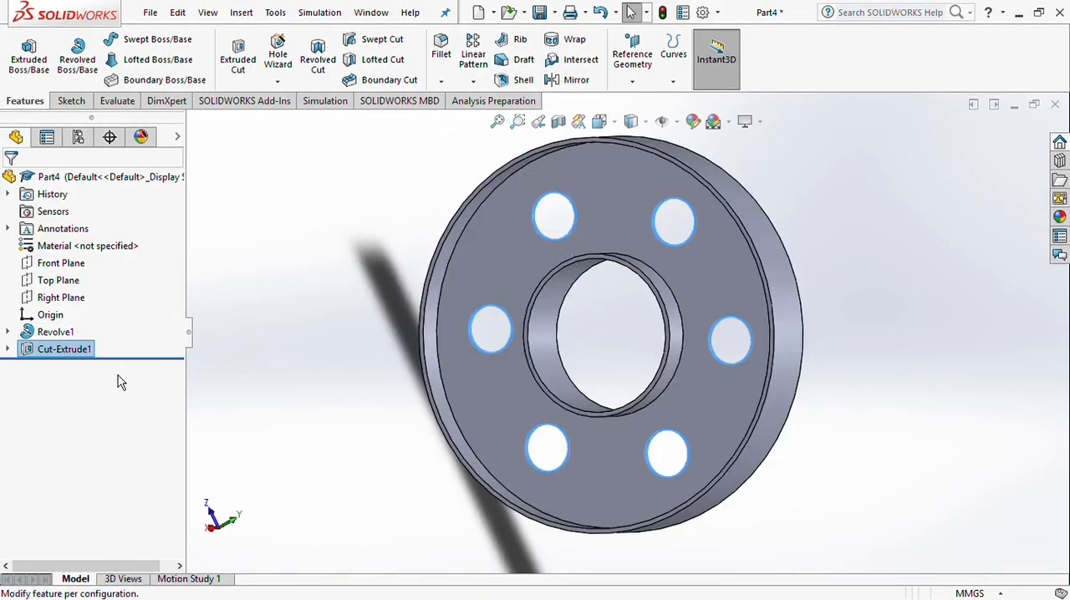
Undo the hole cut and delete the revolve feature together with its hole sketch
key("ctrl+z")
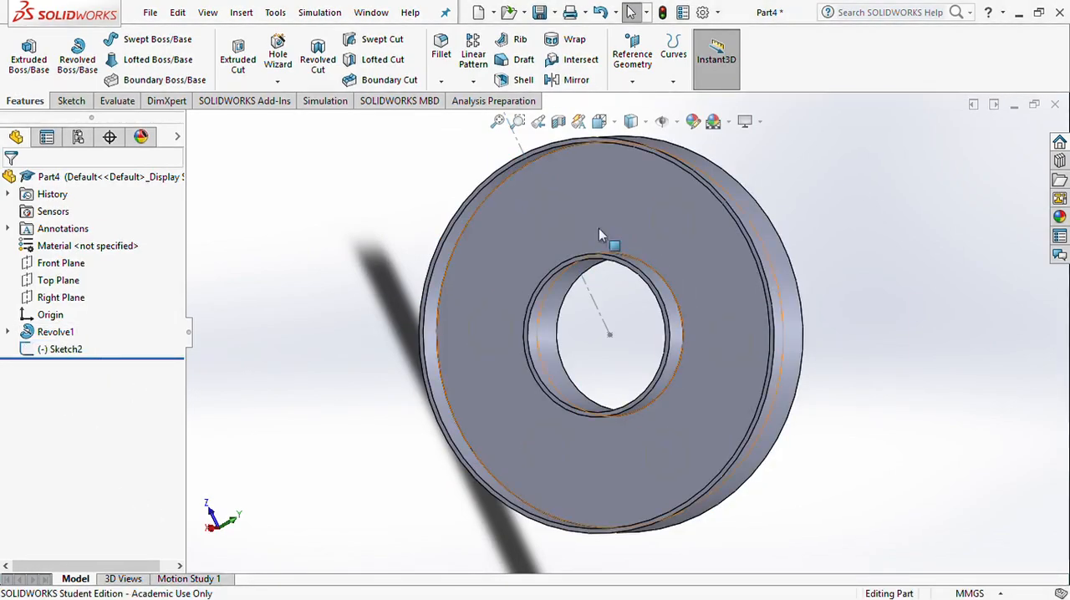
right_click(60, 338)
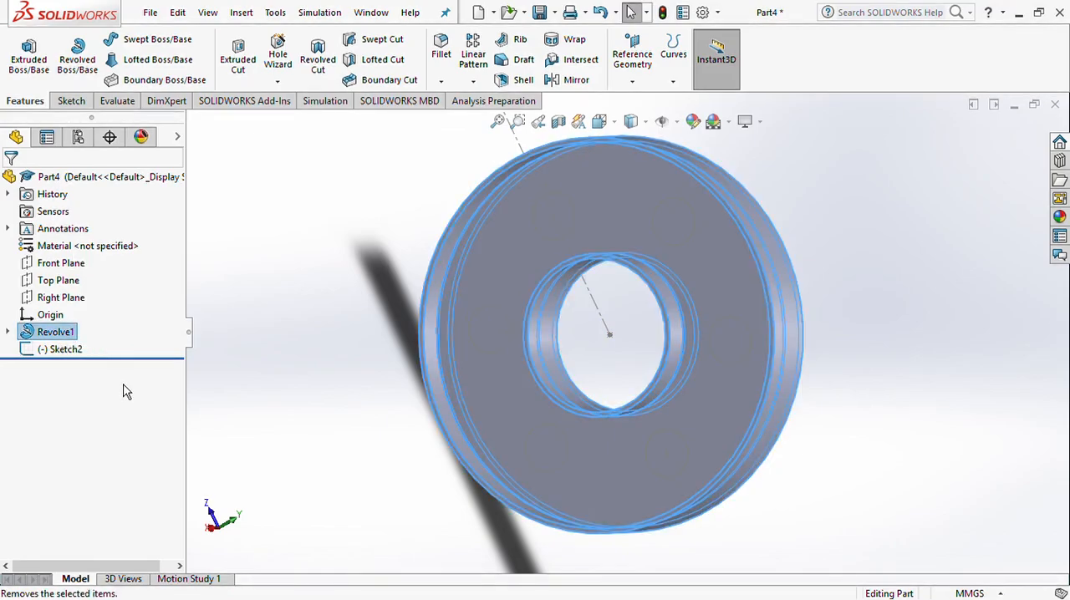
left_click(639, 236)
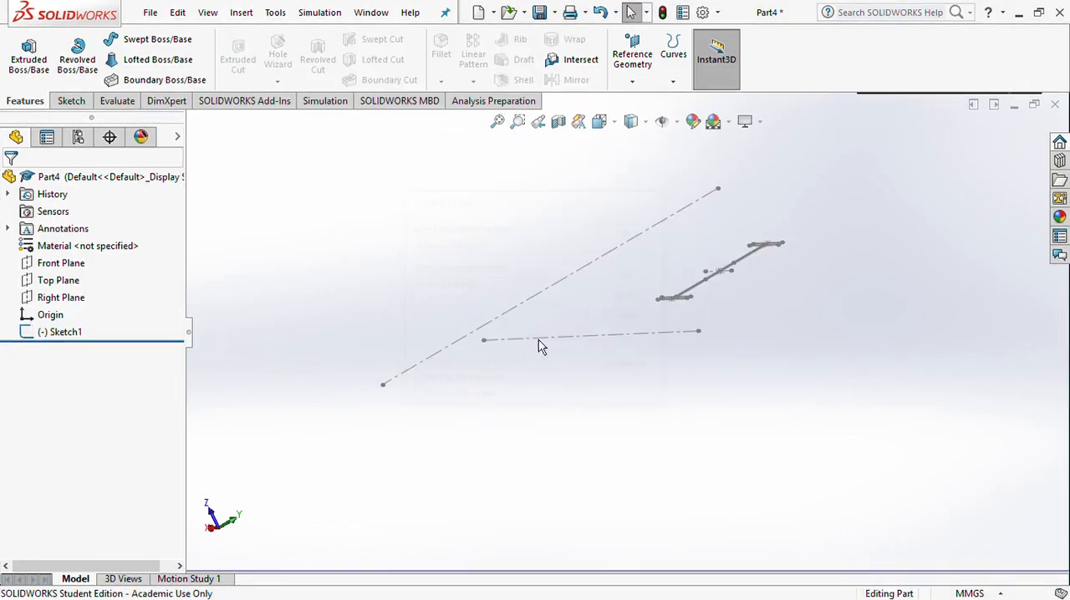
Examine the I-profile sketch and its dimensions up close in the front view
left_click(67, 335)
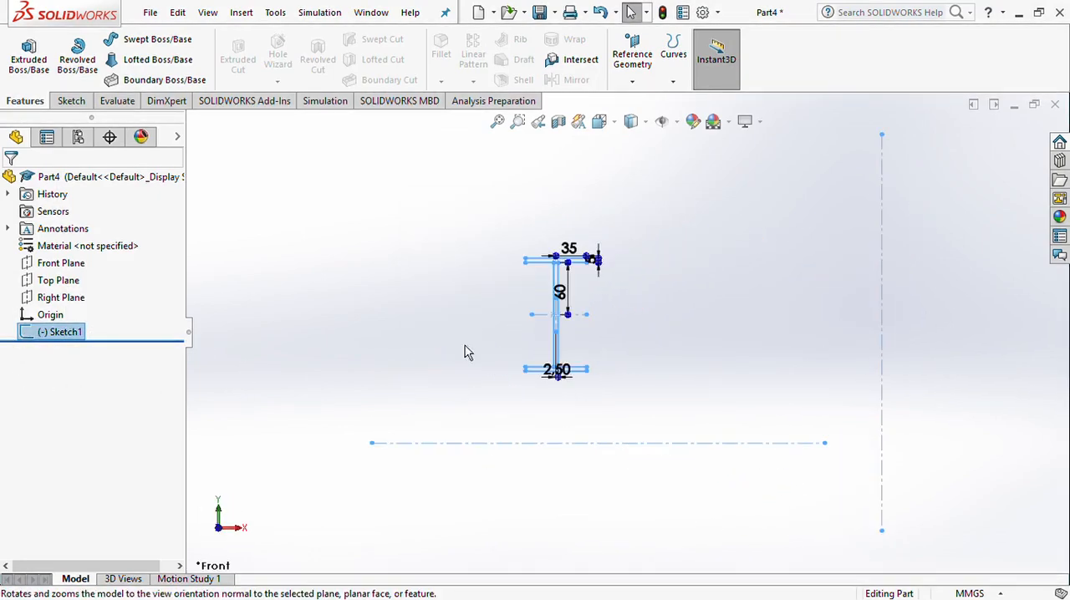
scroll(597, 302, "down", 4)
scroll(519, 359, "down", 3)
scroll(523, 359, "up", 3)
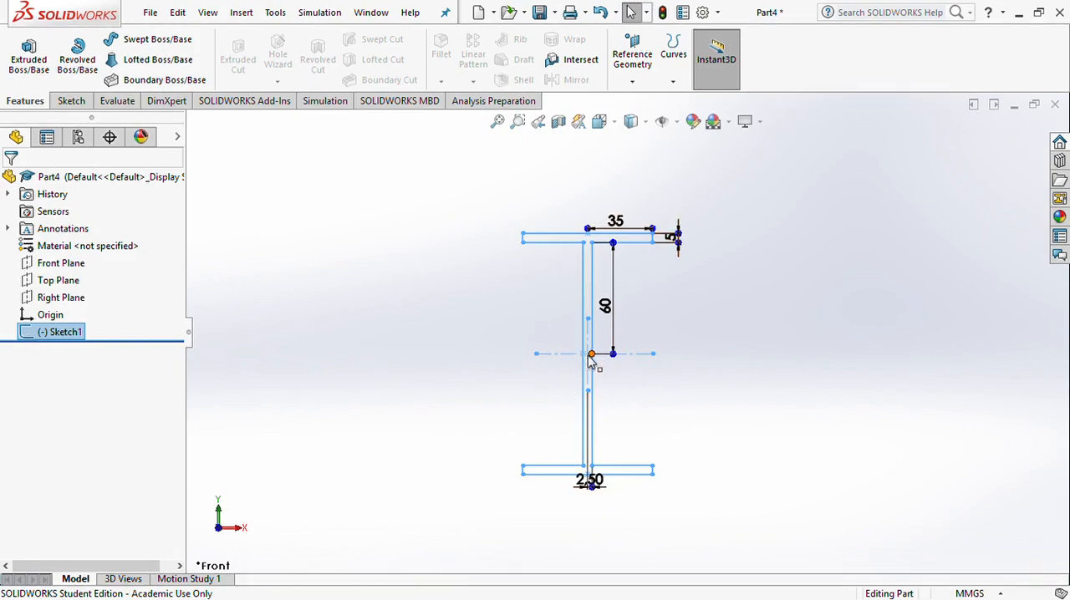
scroll(590, 374, "down", 2)
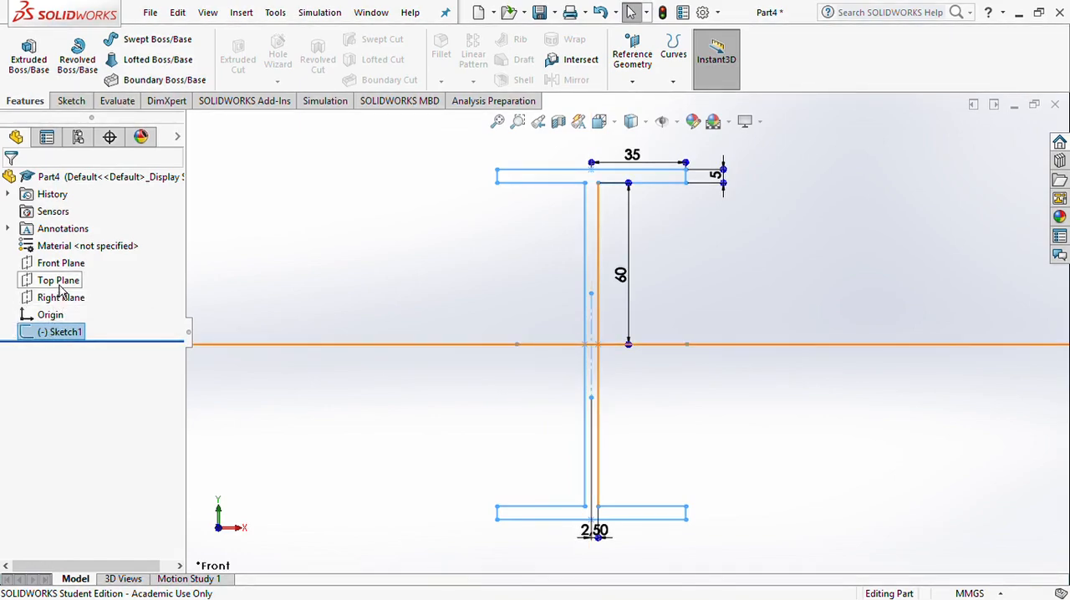
mouse_move(706, 314)
middle_mouse_down()
mouse_move(633, 413)
mouse_move(843, 212)
mouse_move(801, 242)
middle_mouse_up()
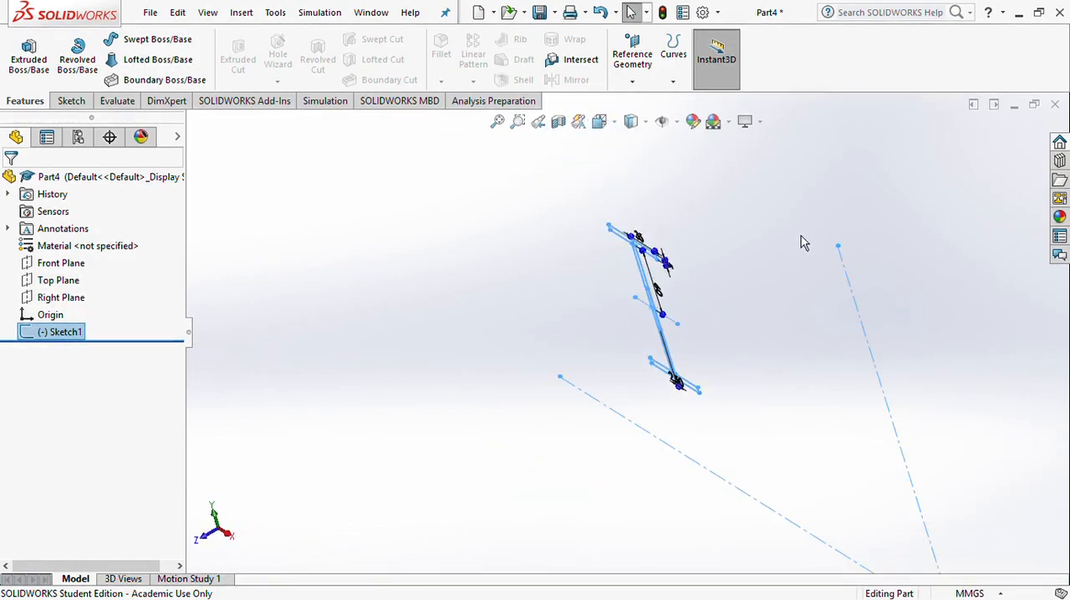
key("space")
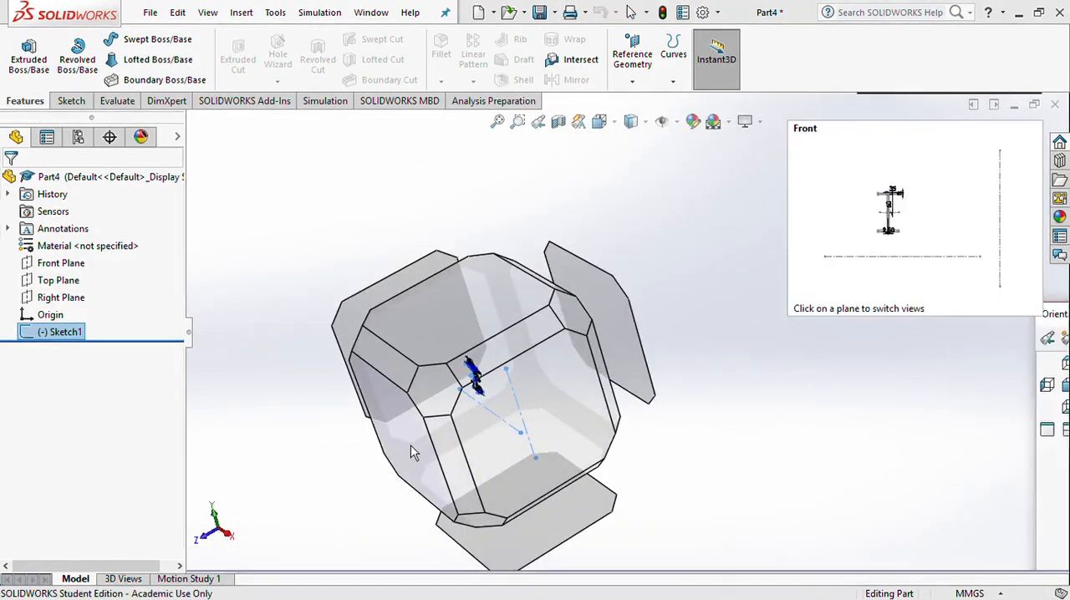
left_click(411, 449)
scroll(566, 289, "down", 4)
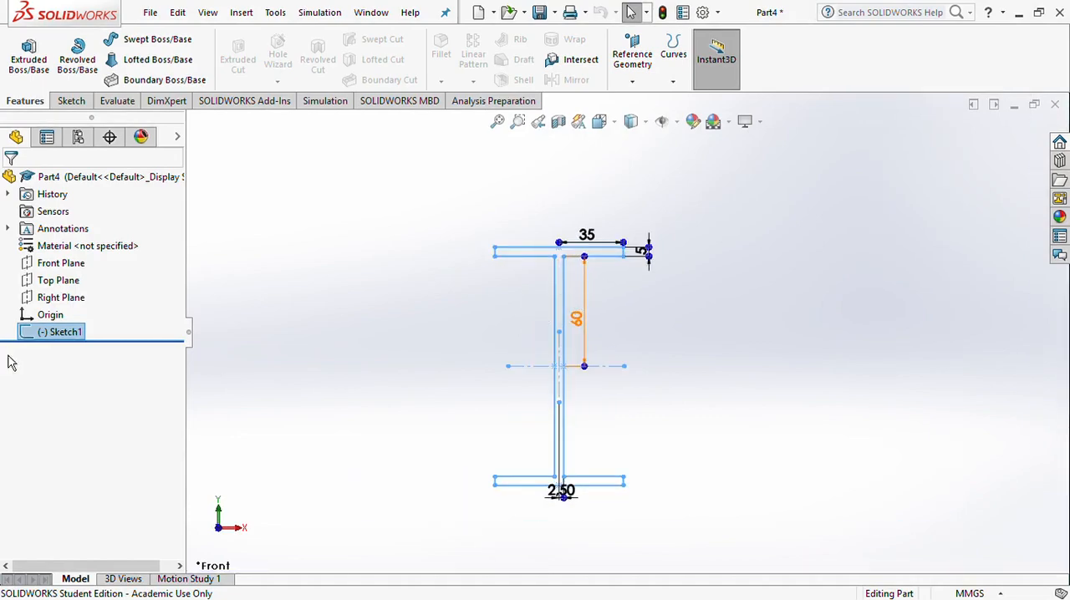
Examine the Right and Top Planes in relation to the I-profile, ending in the Front view
left_click(71, 309)
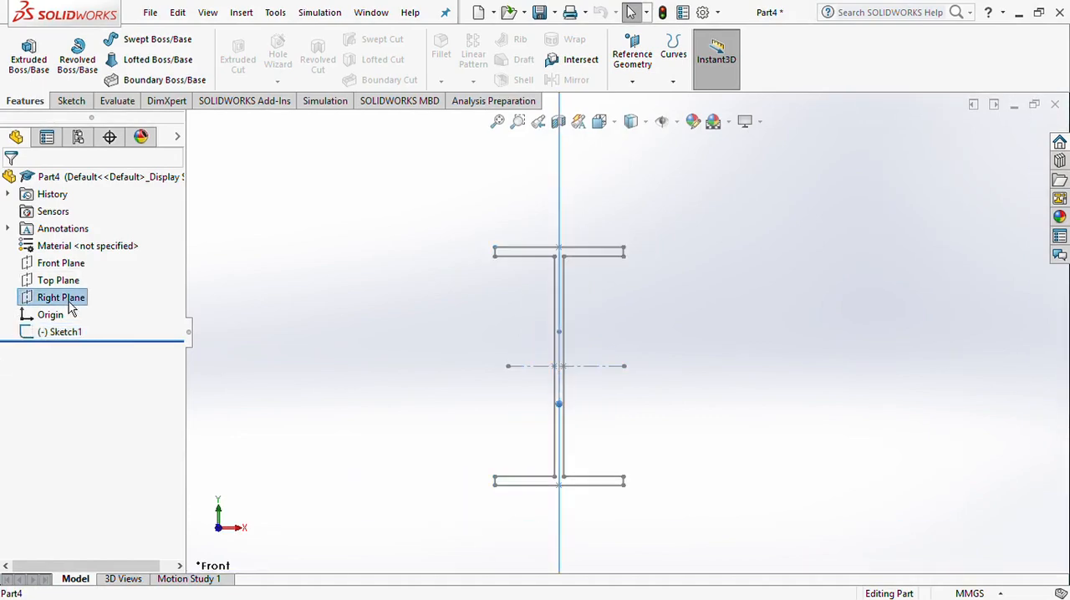
left_click(149, 288)
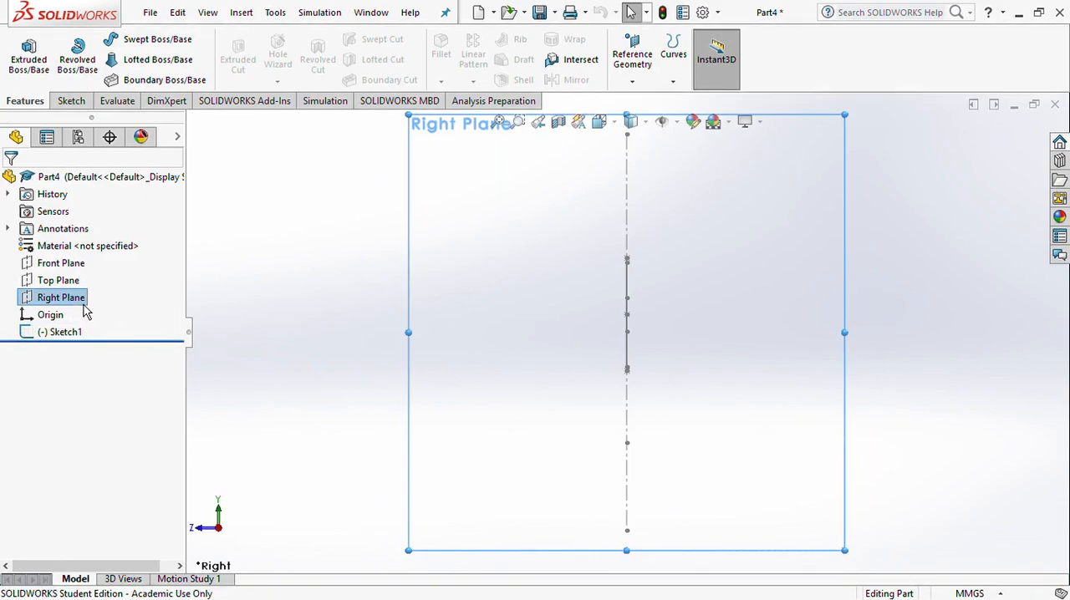
left_click(65, 281)
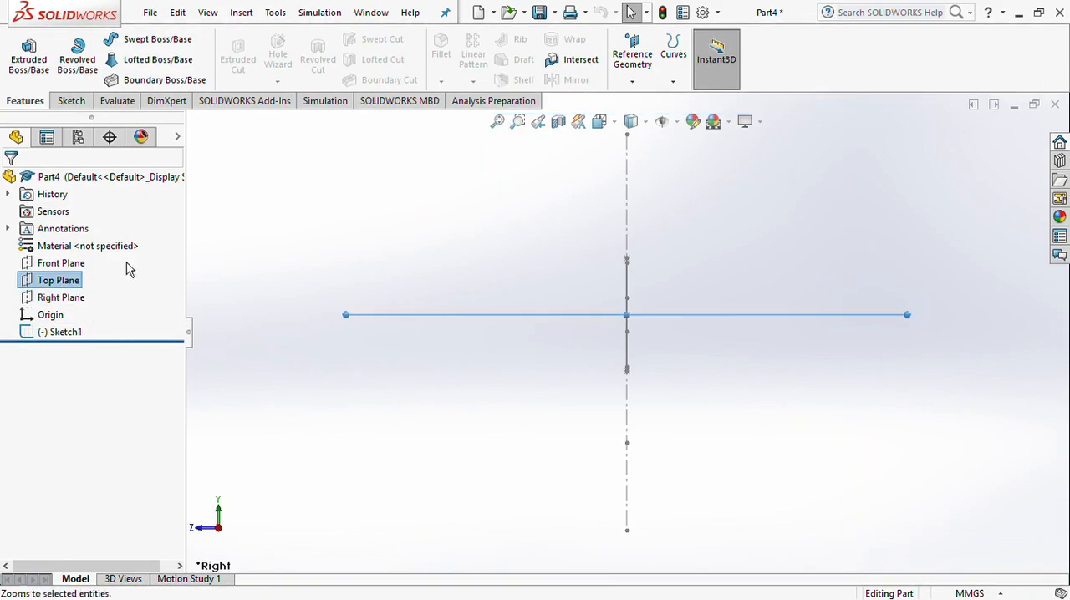
left_click(155, 263)
mouse_move(611, 418)
middle_mouse_down()
mouse_move(654, 282)
mouse_move(648, 230)
middle_mouse_up()
key("space")
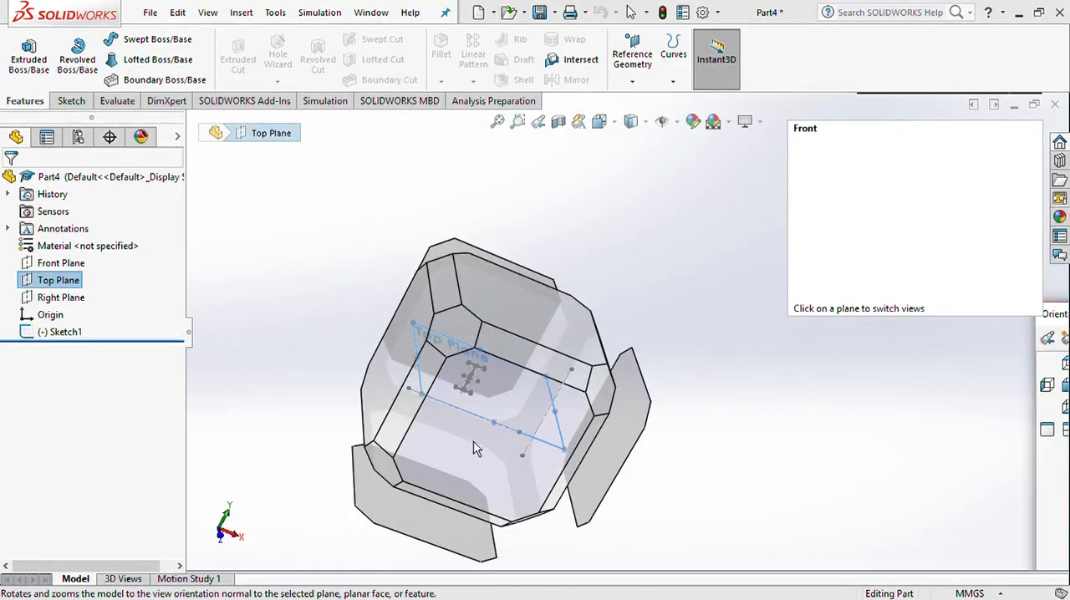
left_click(474, 439)
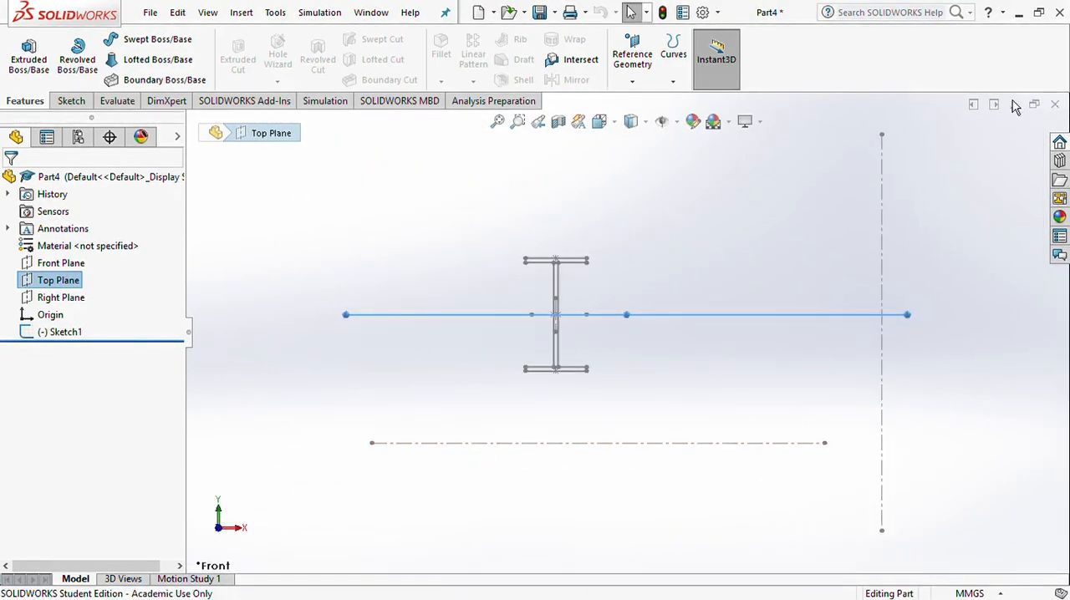